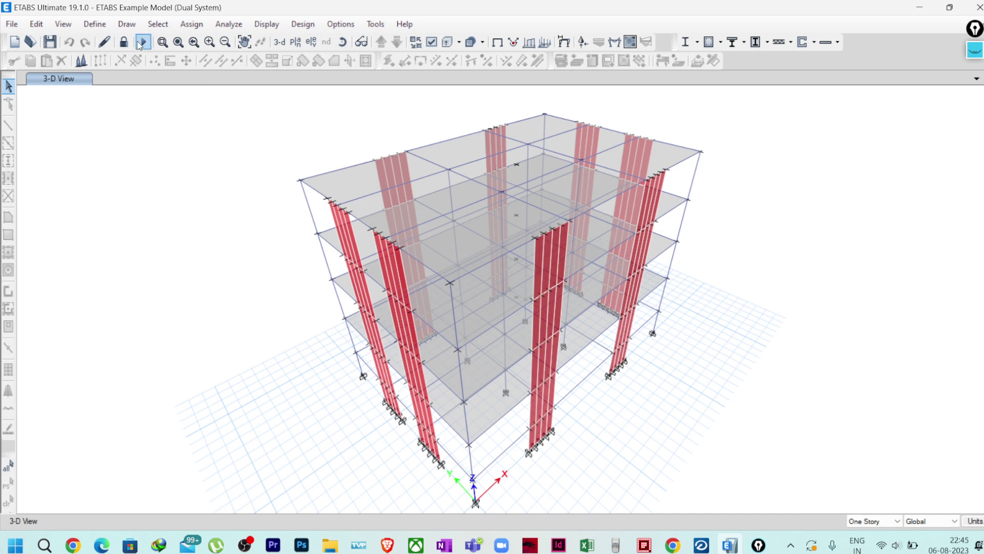
Start exporting the ETABS database tables to Access and include the Control Data and the Towers, Stories and Grids tables.
click(13, 24)
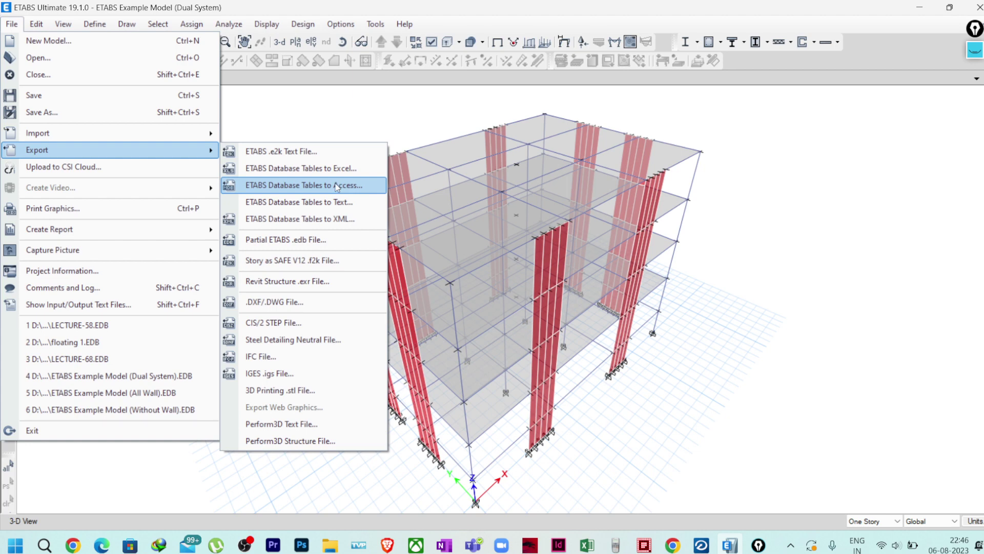
click(337, 187)
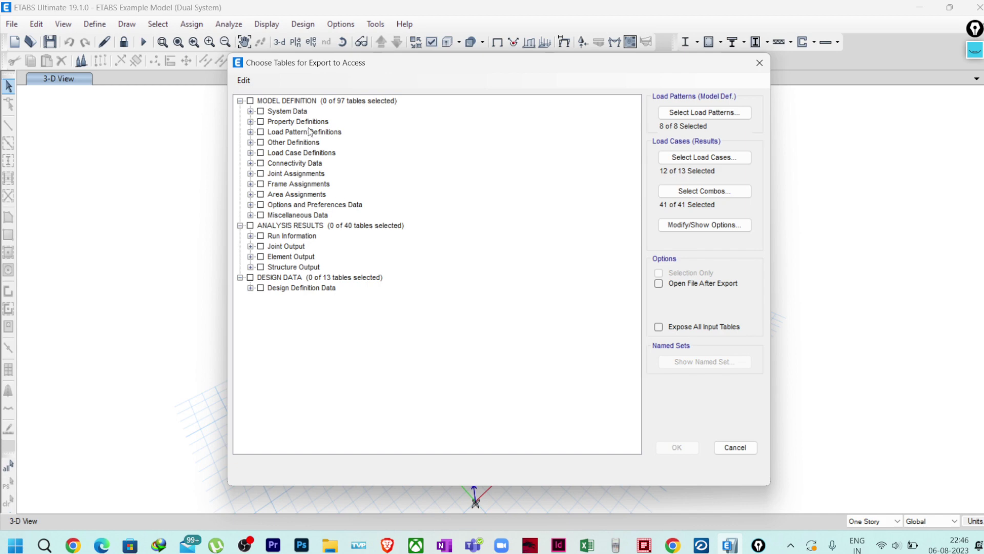
click(250, 112)
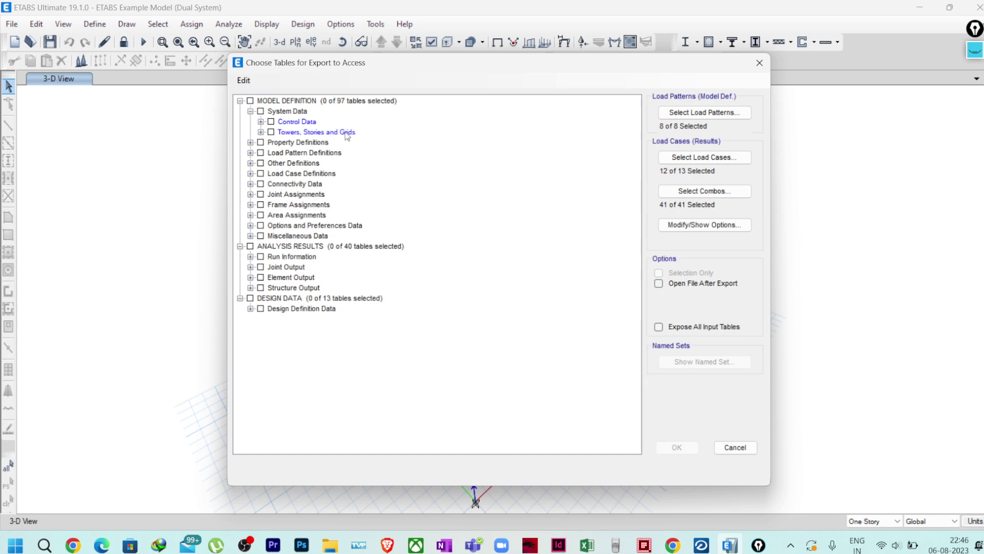
click(302, 122)
click(296, 132)
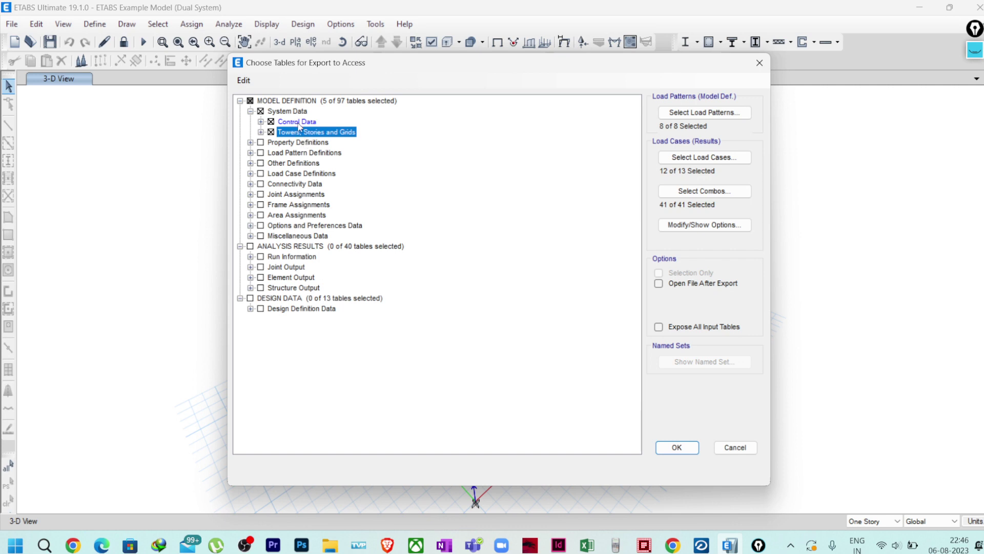
Include Material Properties, Frame Section Properties, Area Section Properties, and Pier and Spandrel Section Properties from the Property Definitions in the export.
click(250, 143)
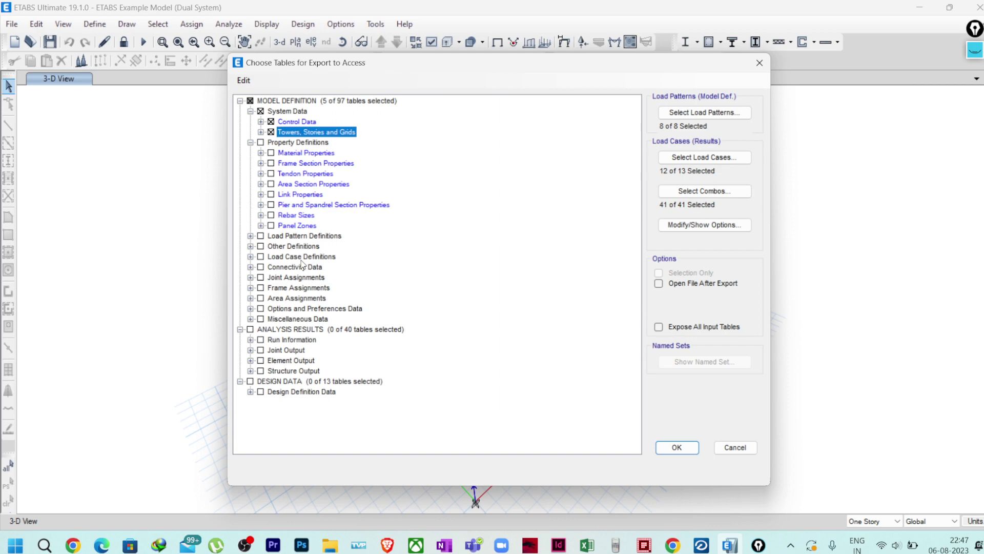
click(291, 153)
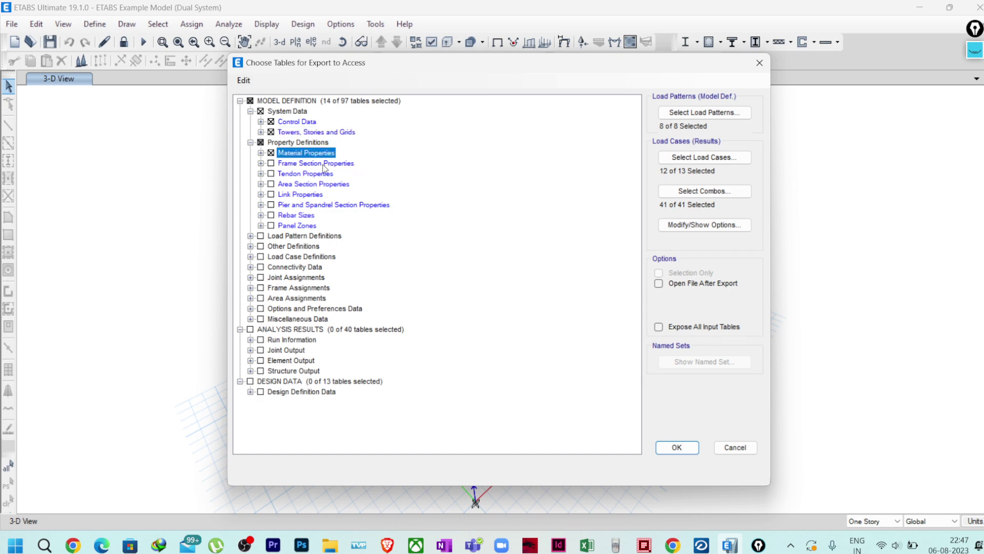
click(326, 164)
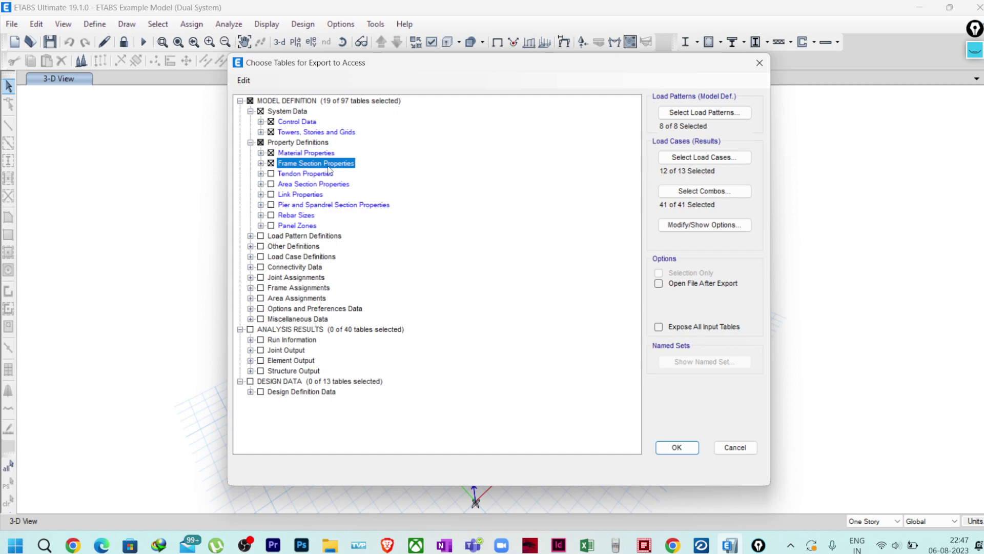
click(309, 185)
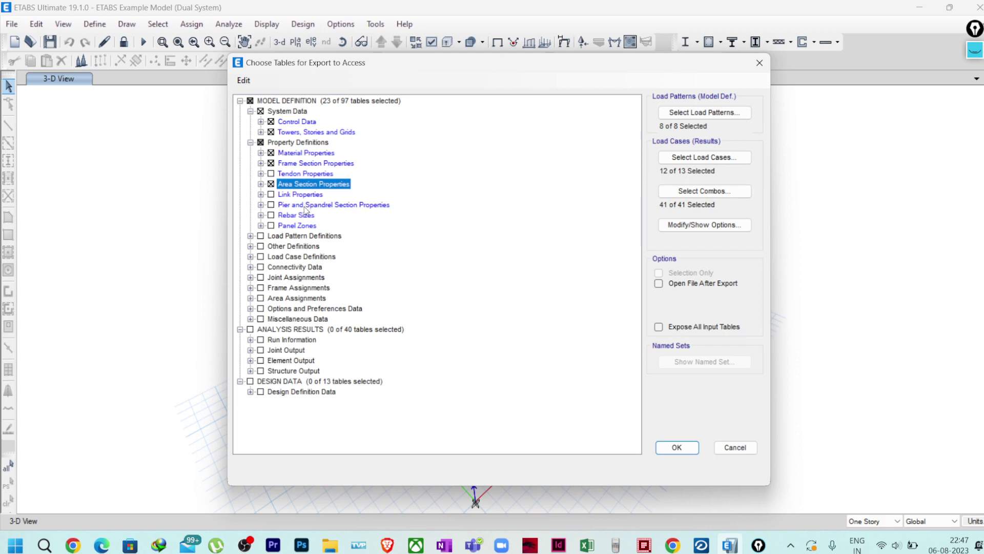
click(260, 204)
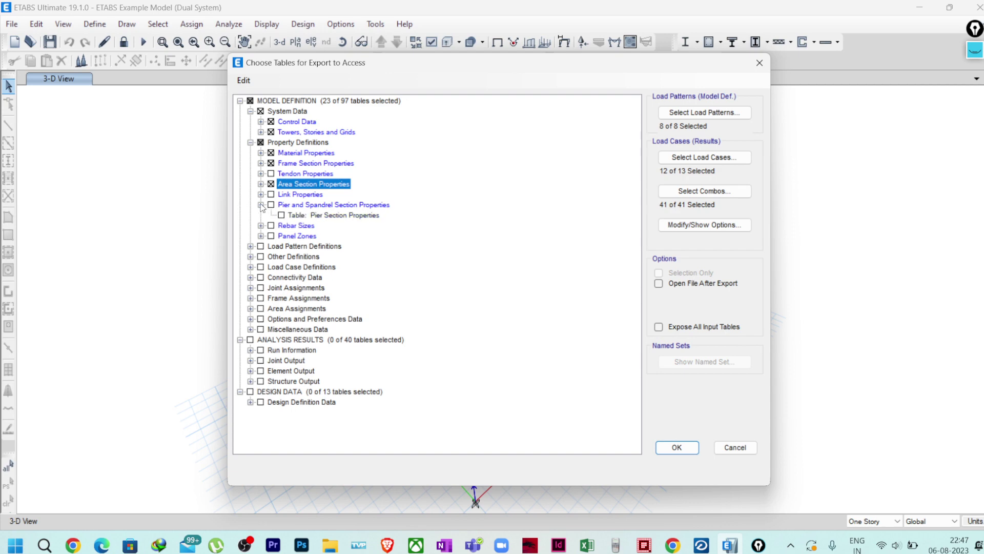
click(261, 205)
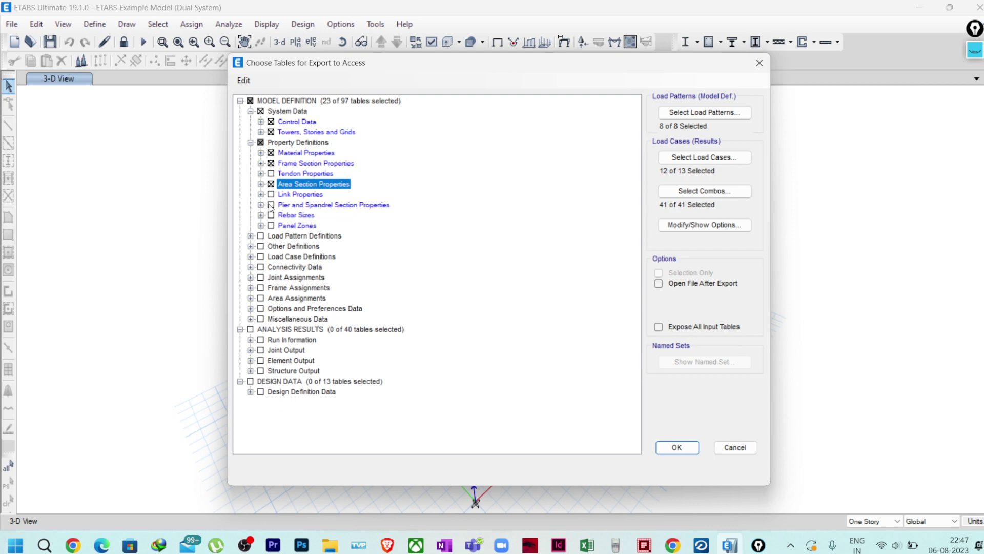
click(318, 205)
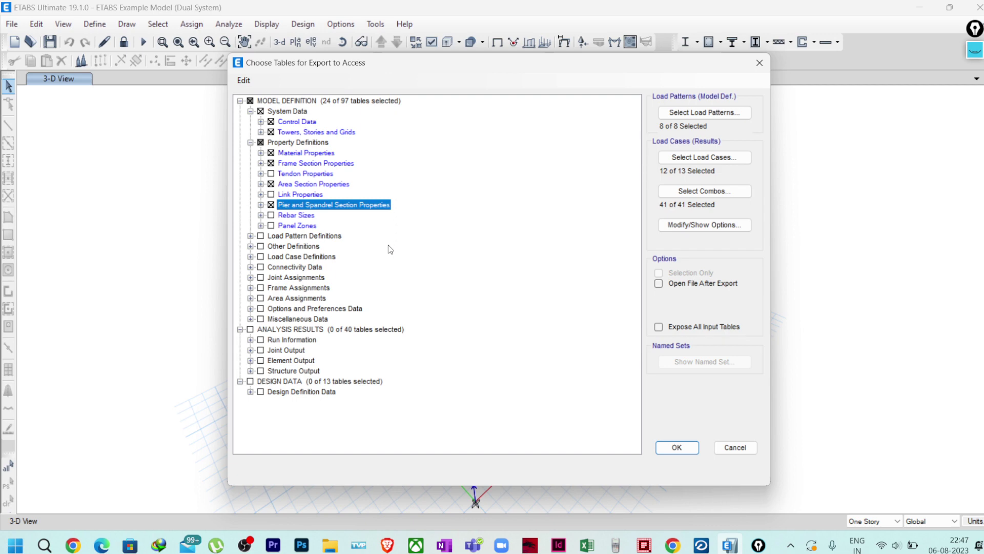
Include Load Patterns, Response Spectrum Functions and Time History Functions from the Load Pattern Definitions in the export.
click(250, 235)
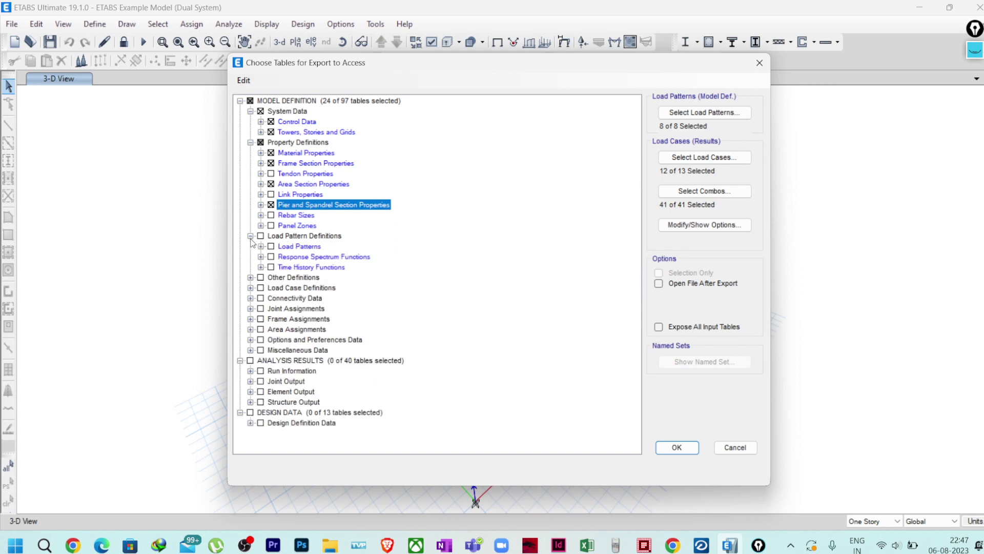
click(290, 248)
click(299, 256)
click(317, 267)
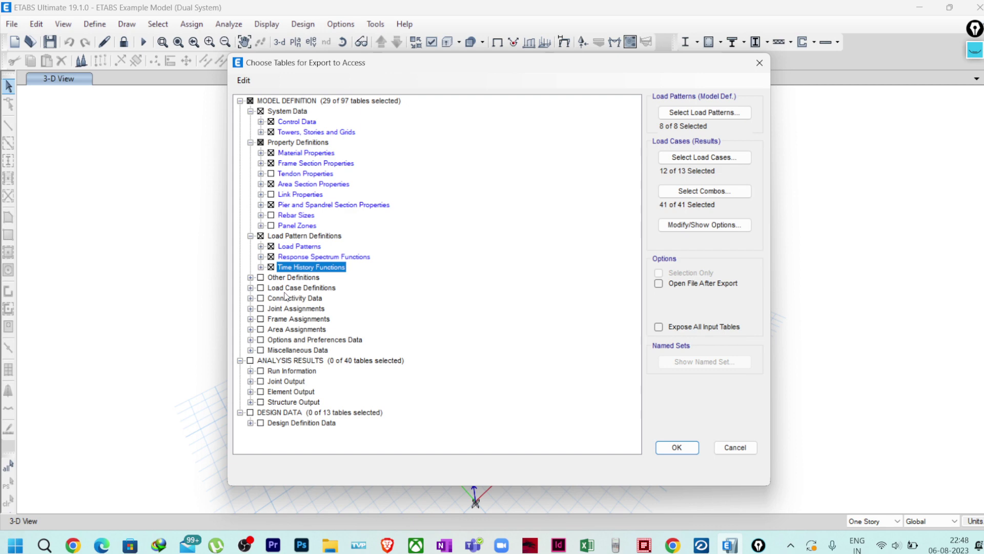
Include the Group Definitions table from Group Data under Other Definitions in the export.
click(250, 278)
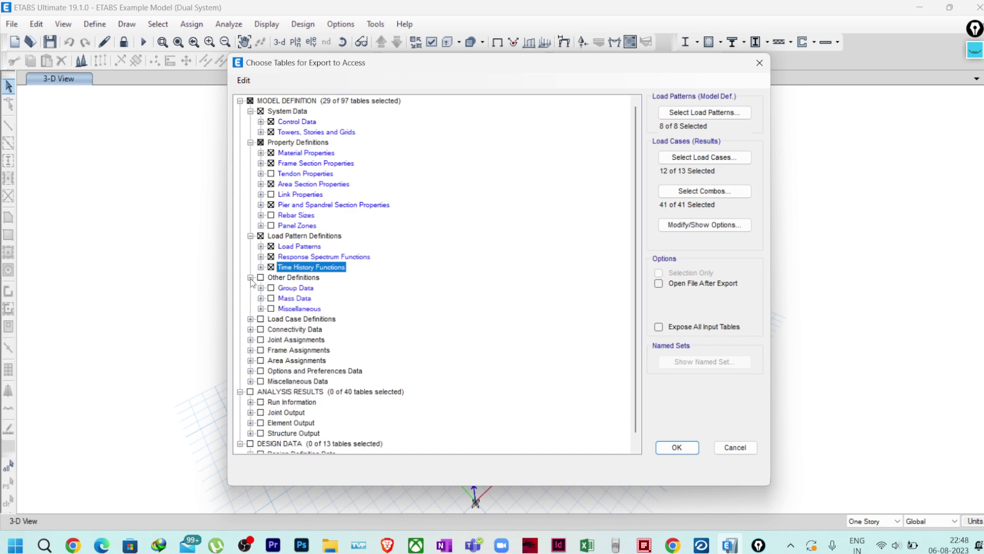
click(261, 288)
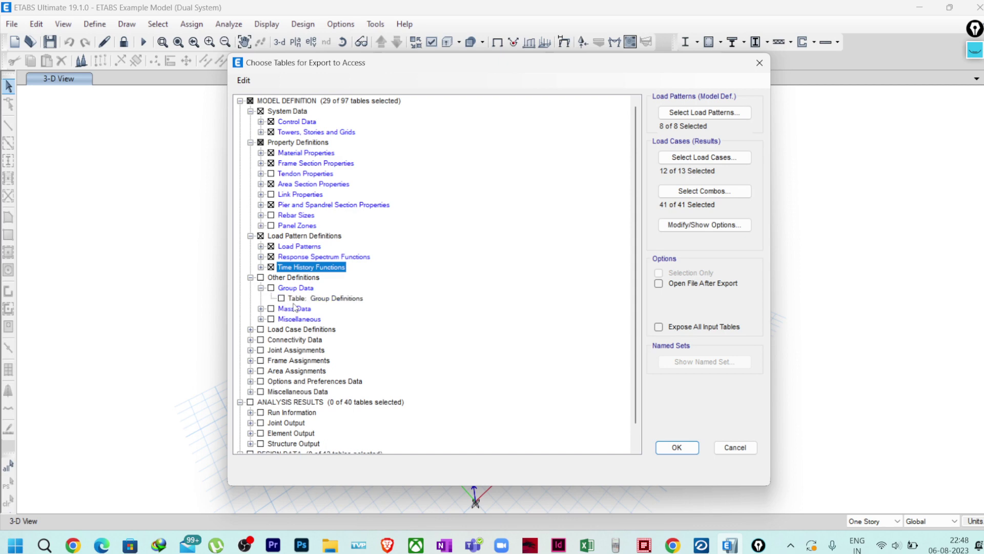
click(321, 299)
key(space)
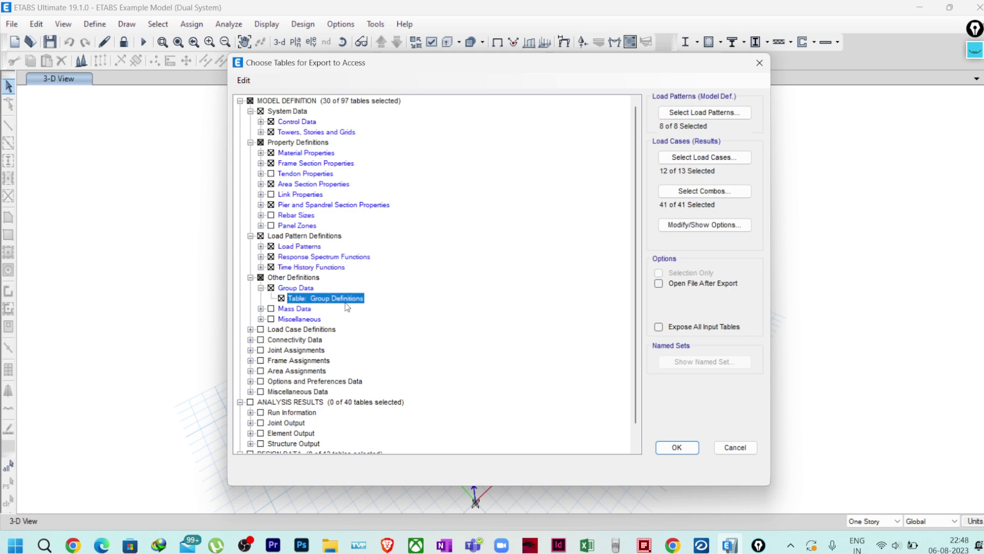
Include the Pier Label Definitions and Spandrel Label Definitions tables from Miscellaneous under Other Definitions.
click(260, 308)
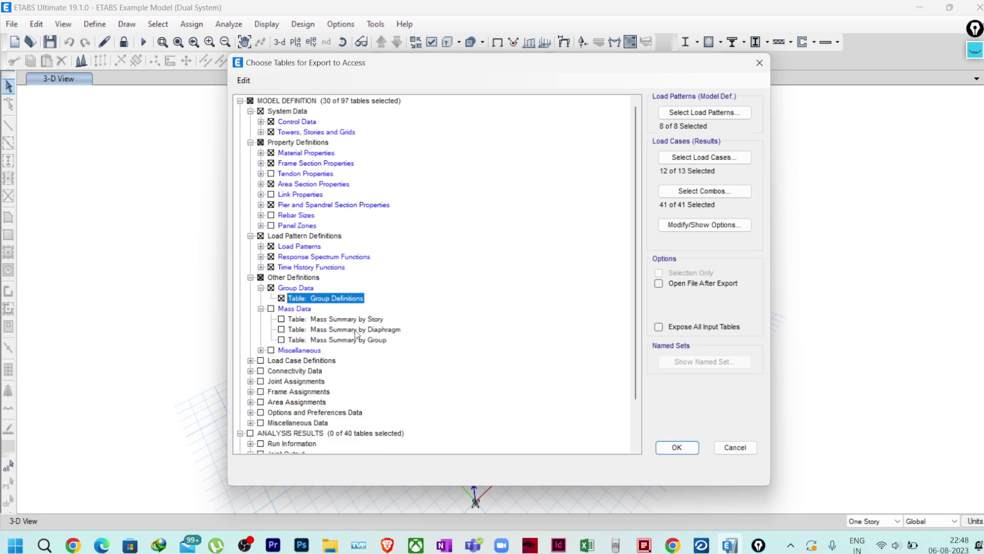
click(261, 351)
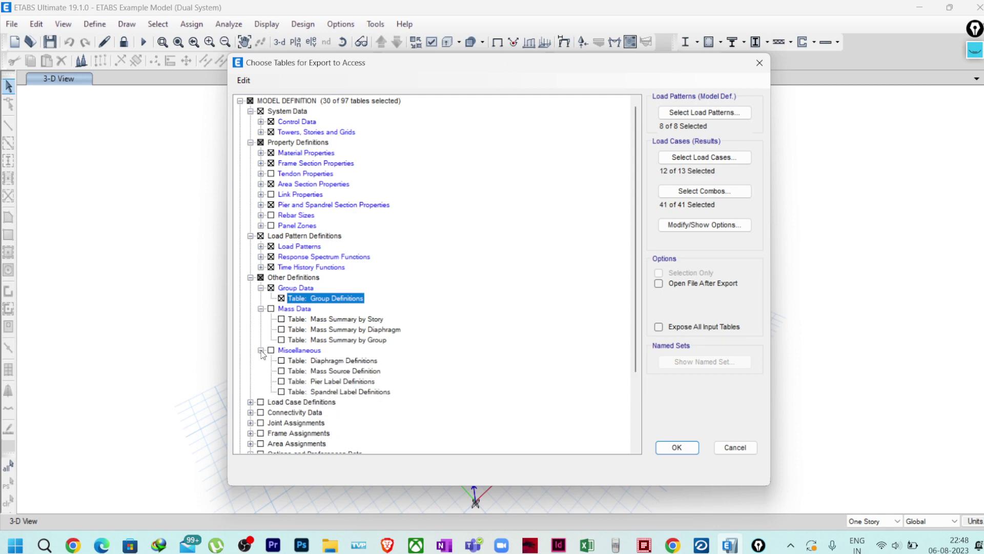
click(334, 381)
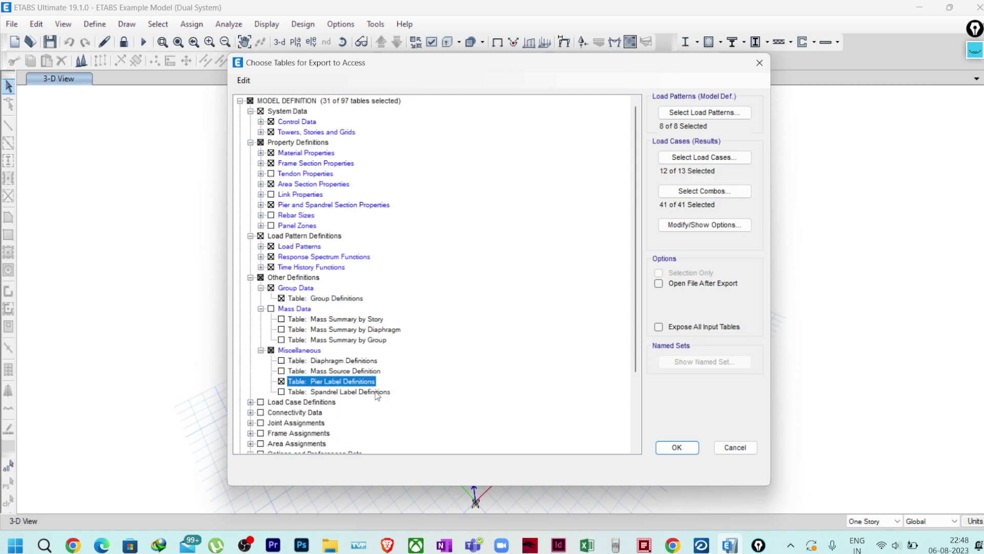
click(380, 393)
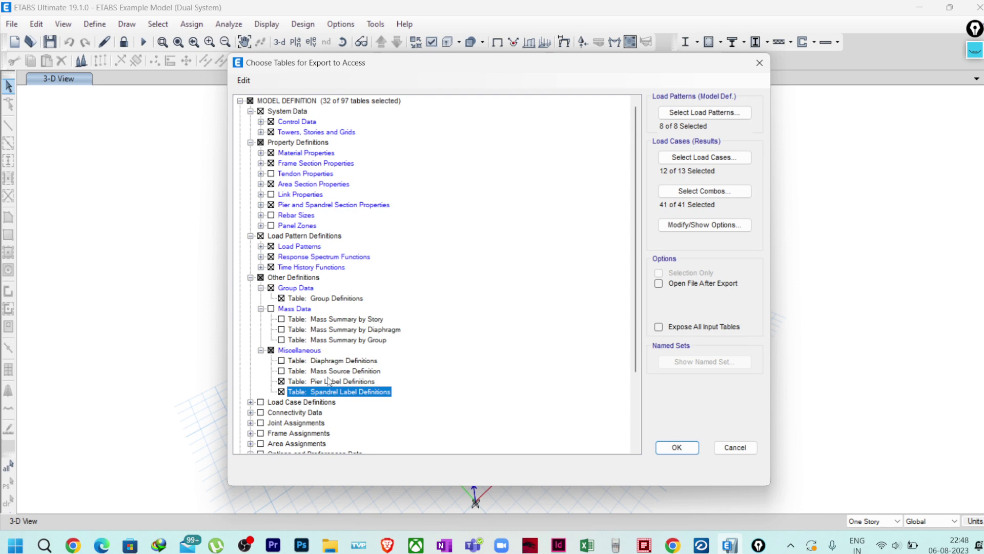
Include all Load Case Definitions, Connectivity Data, Joint Assignments, Frame Assignments and Area Assignments tables in the export.
scroll(354, 362, down, 2)
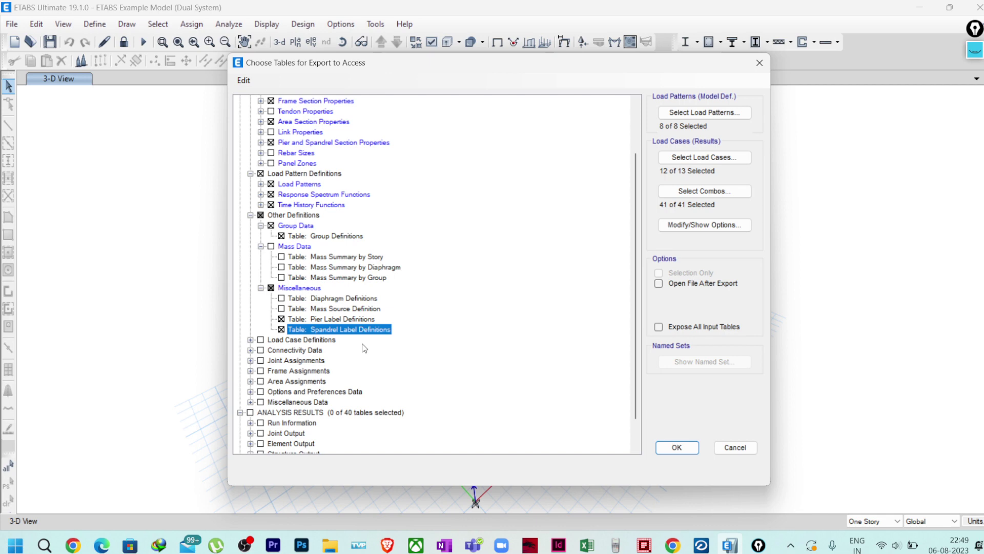
click(296, 340)
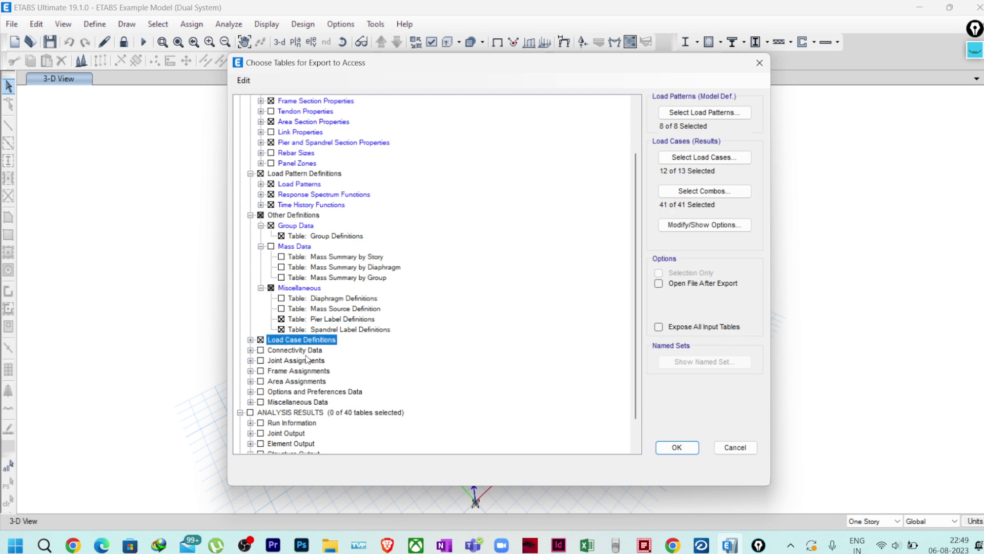
click(303, 351)
click(308, 363)
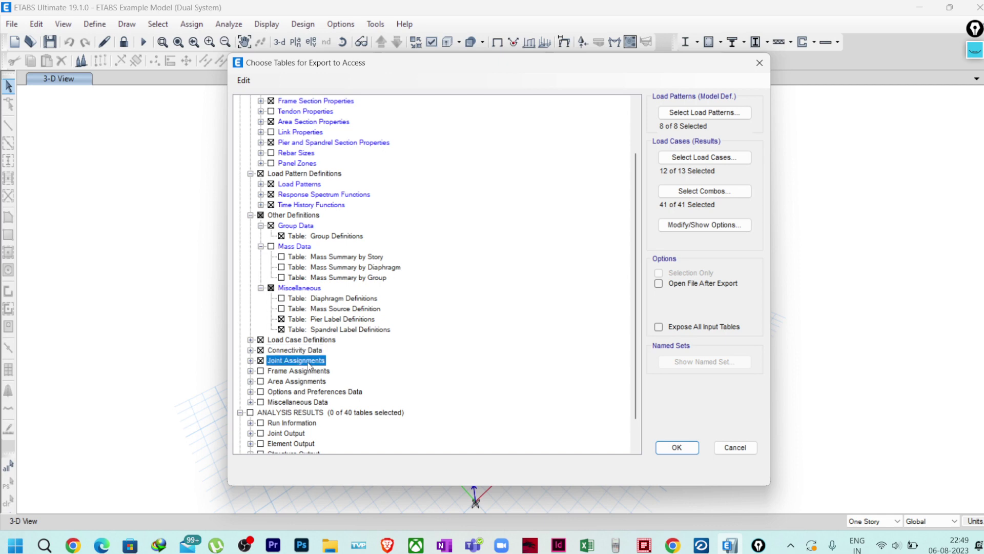
click(314, 372)
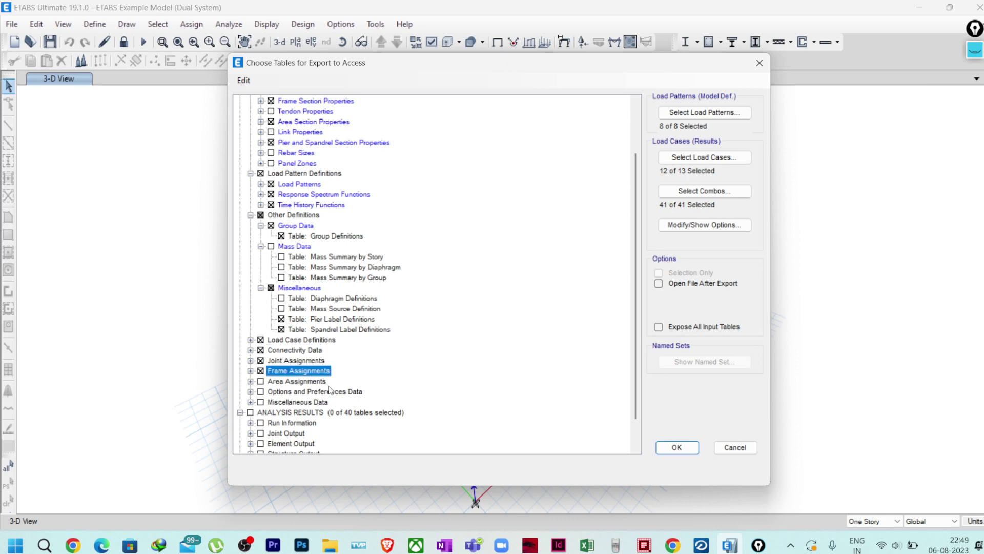
click(303, 382)
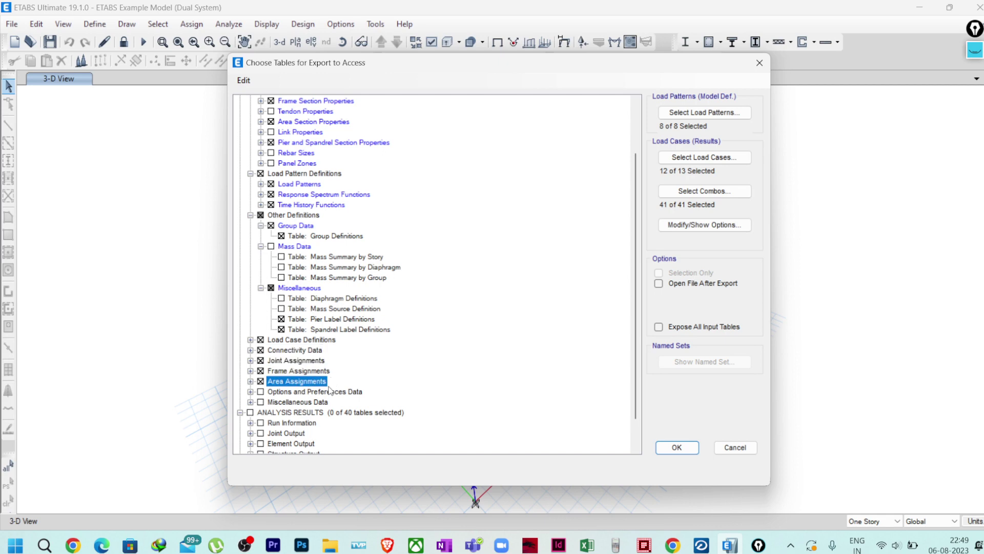
Include Dimensional and Graphics Preferences and Color Options from Options and Preferences Data, leaving Analysis Options out.
click(251, 391)
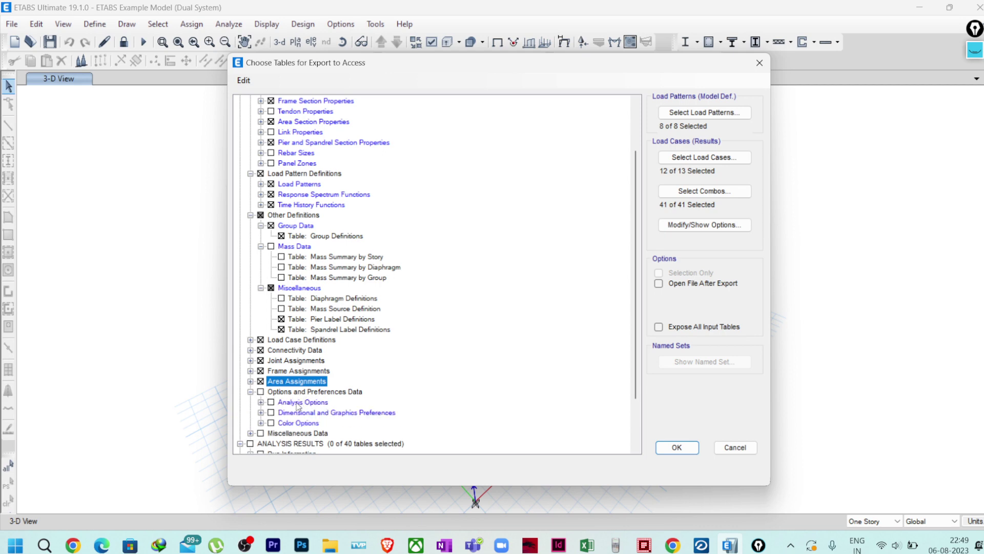
click(261, 402)
scroll(333, 316, down, 4)
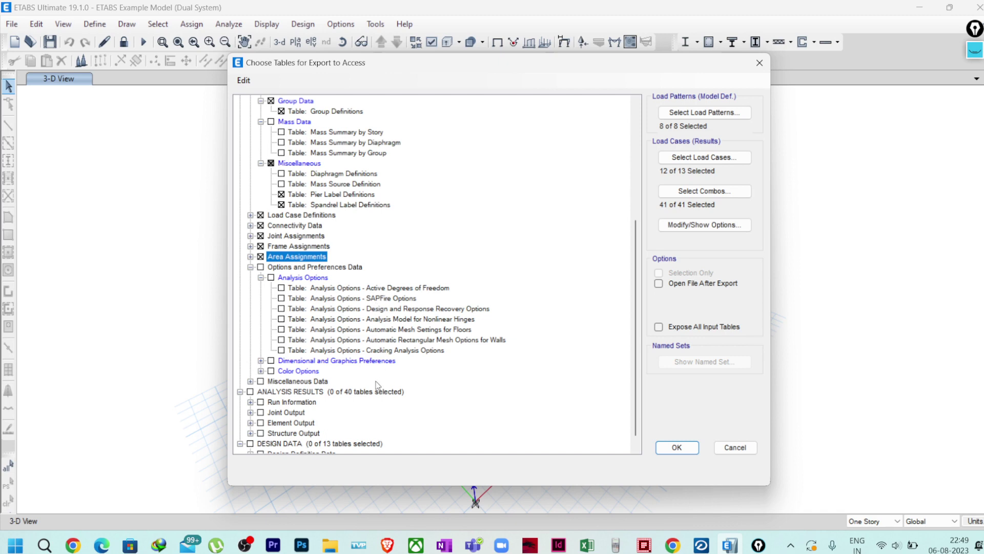
click(261, 361)
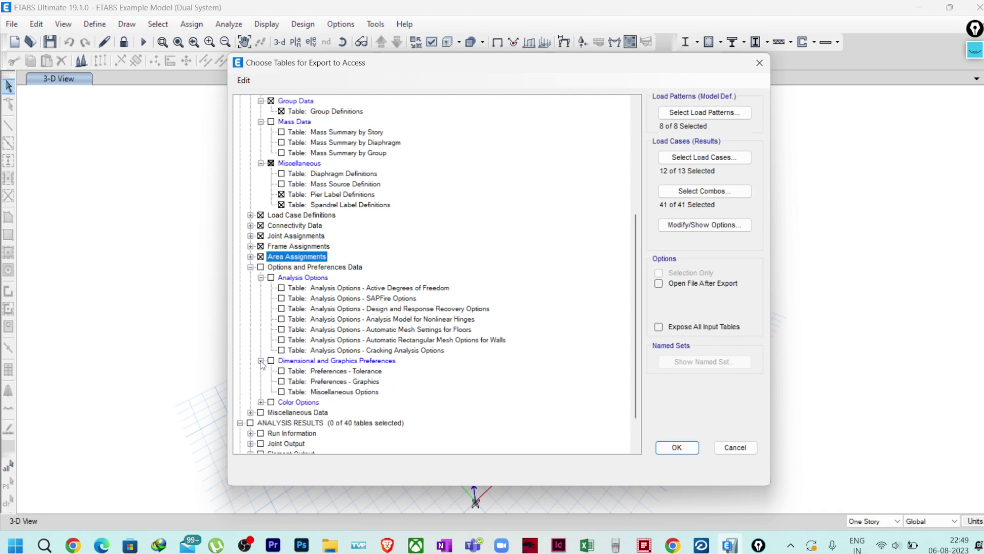
click(261, 402)
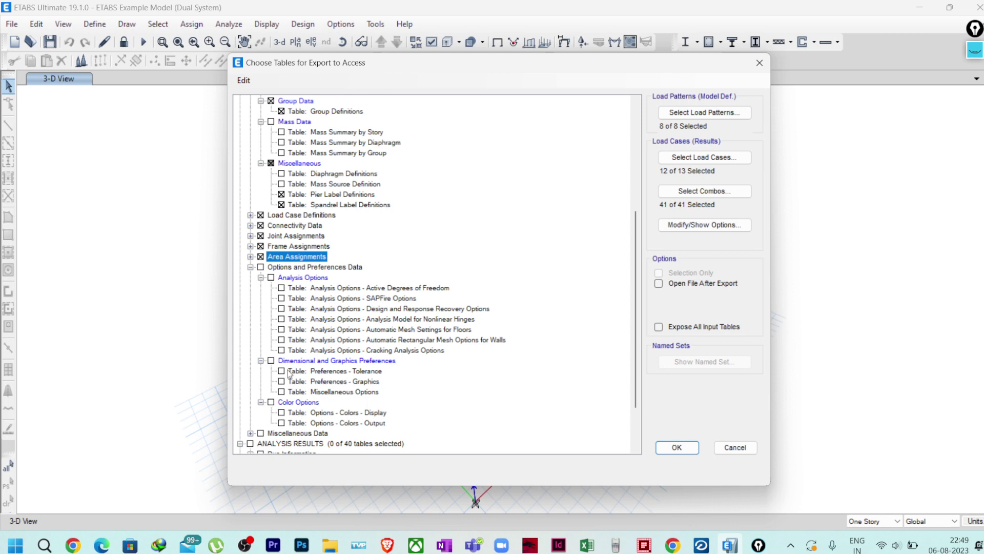
click(273, 361)
click(271, 360)
click(271, 401)
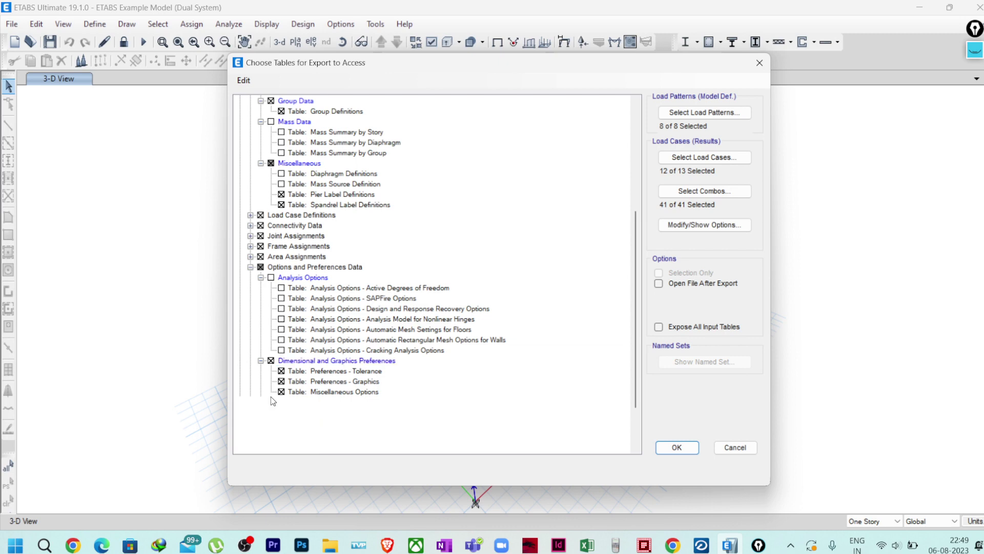
click(261, 360)
click(261, 371)
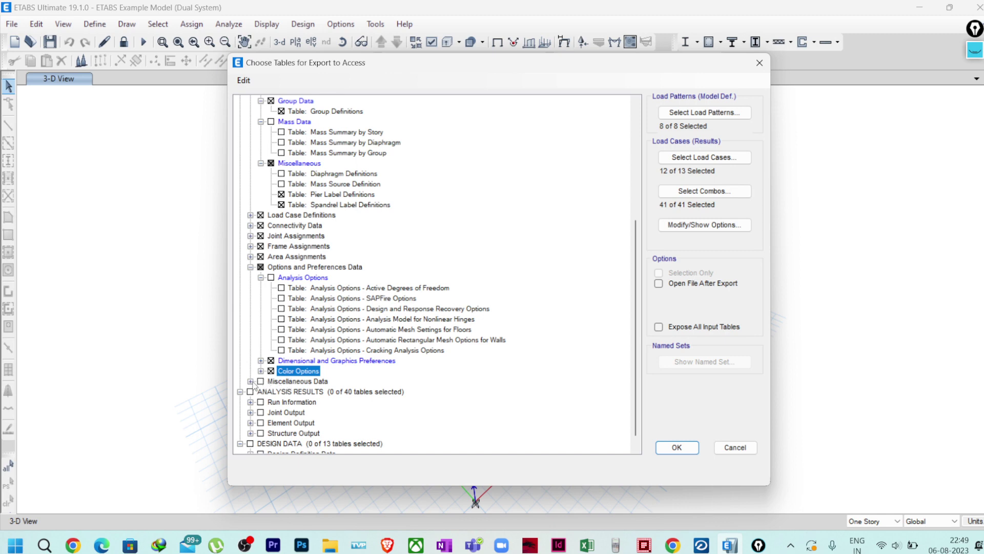
Include all Miscellaneous Data tables of the model definition in the export.
click(251, 381)
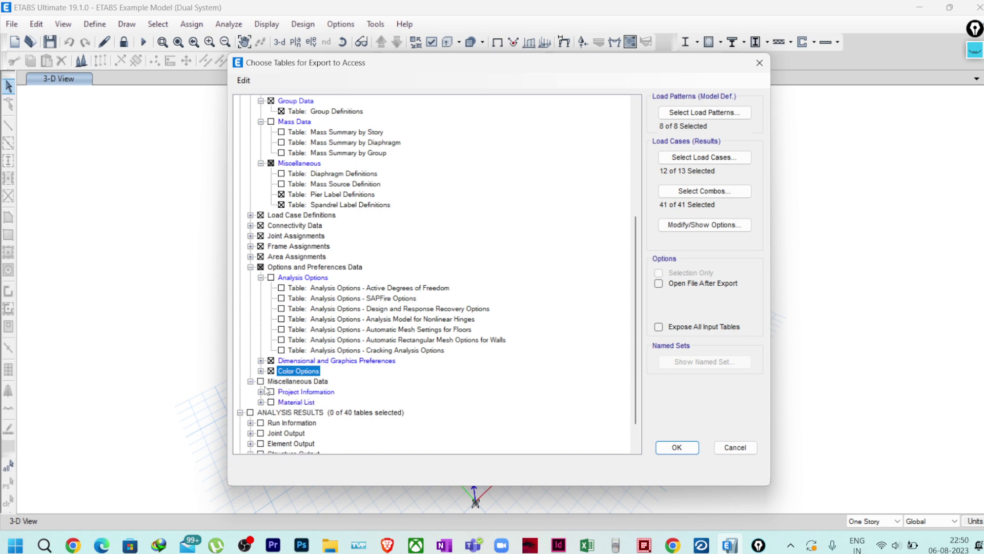
click(260, 381)
click(251, 381)
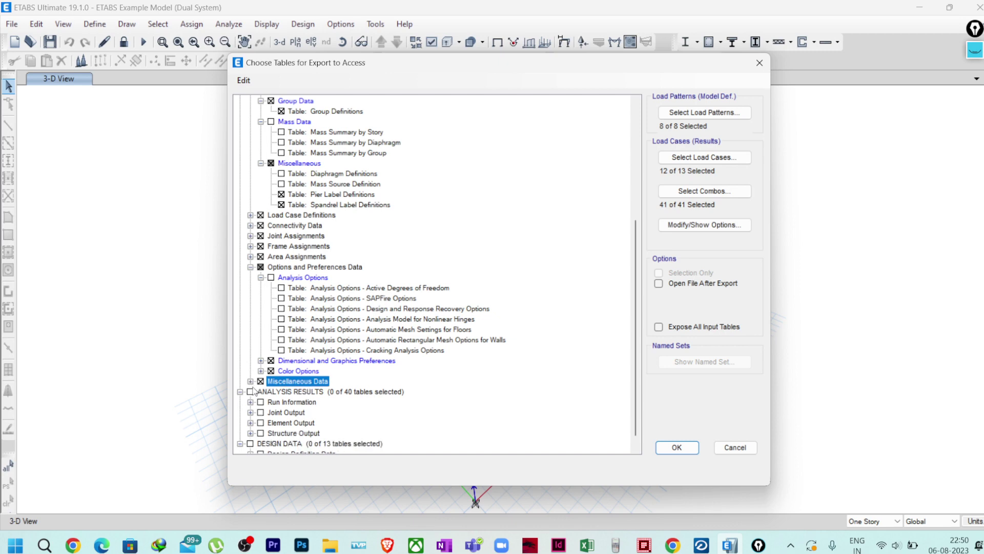
Include the Story Drifts table from Displacements under Joint Output of the analysis results.
scroll(274, 424, down, 1)
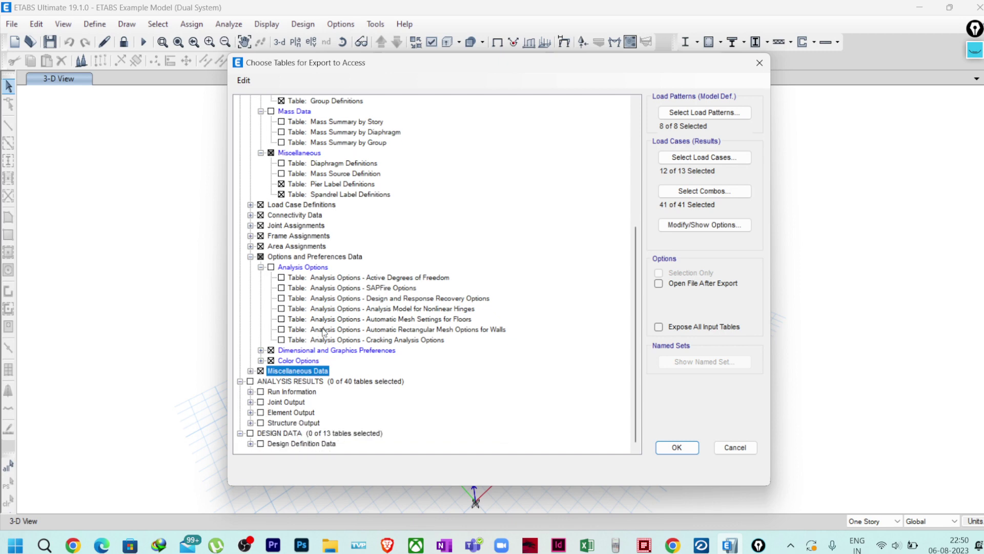
click(251, 391)
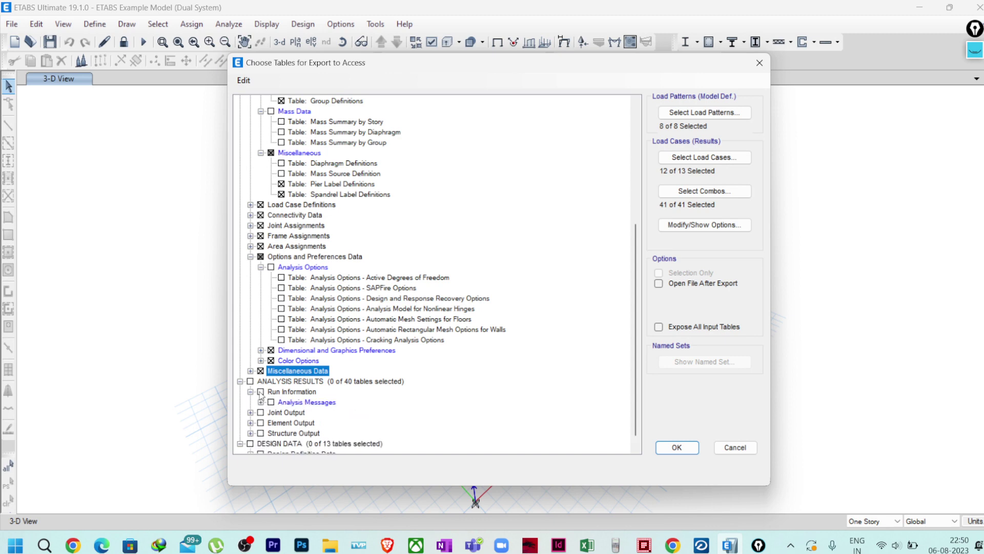
click(251, 412)
scroll(308, 379, down, 2)
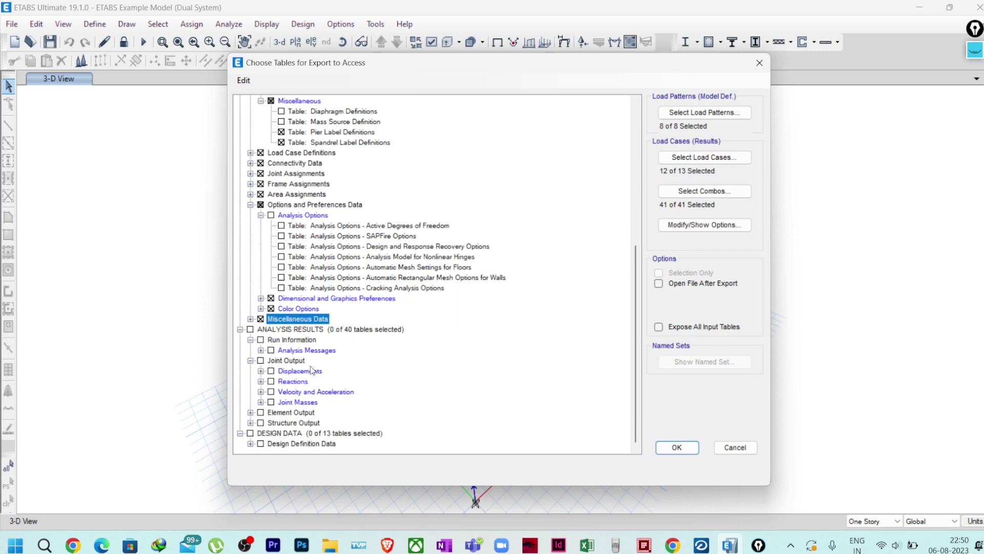
click(261, 371)
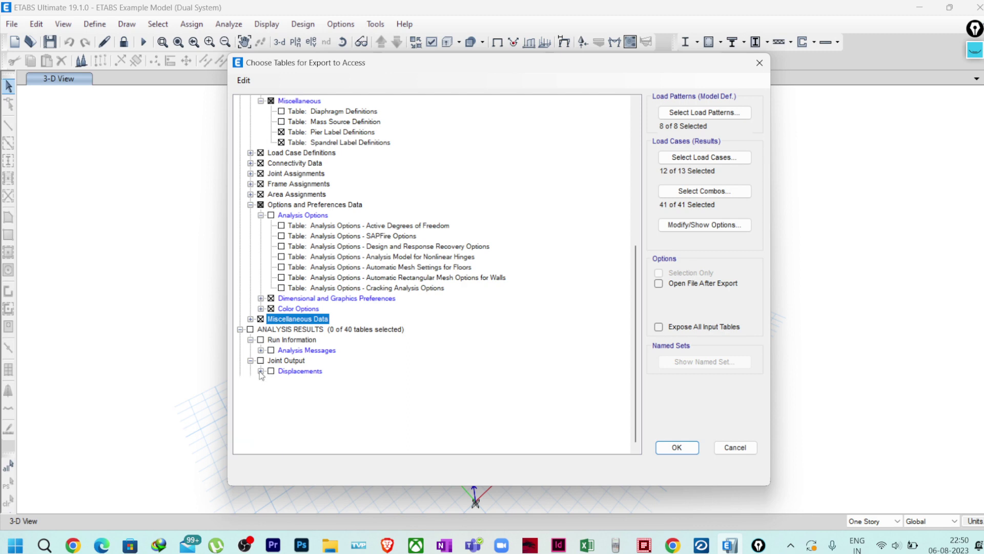
scroll(333, 334, down, 3)
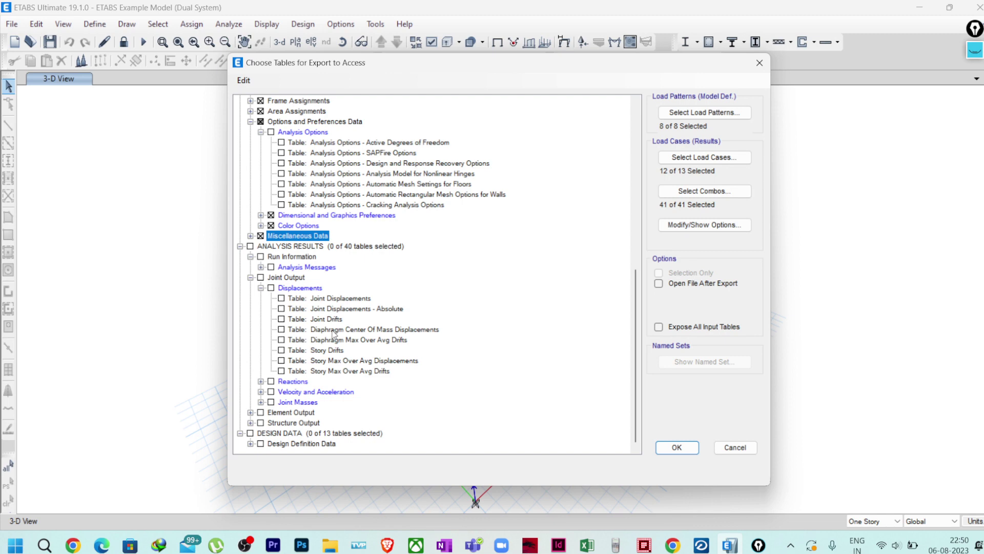
click(326, 351)
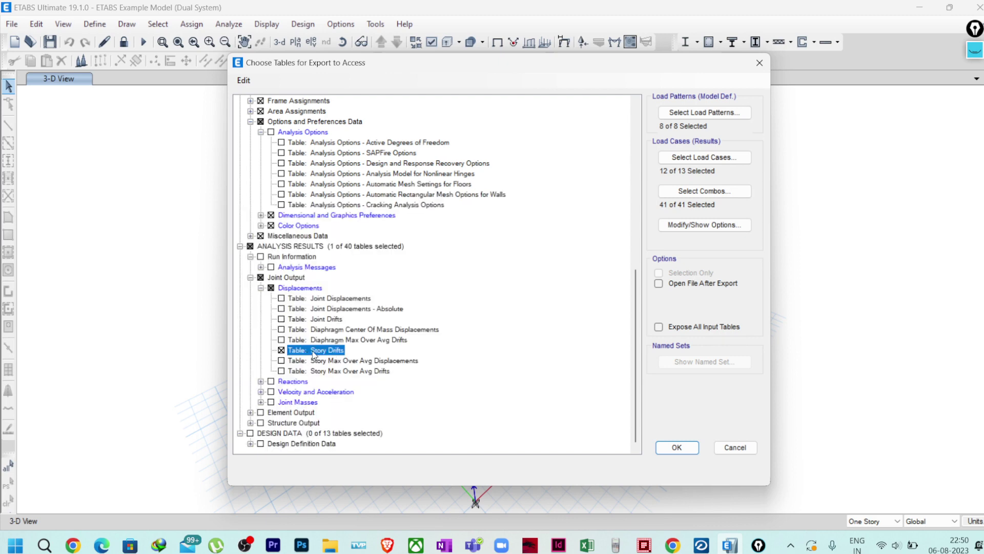
Include the Joint Design Reactions table from Reactions under Joint Output, leaving Joint Reactions out.
click(261, 382)
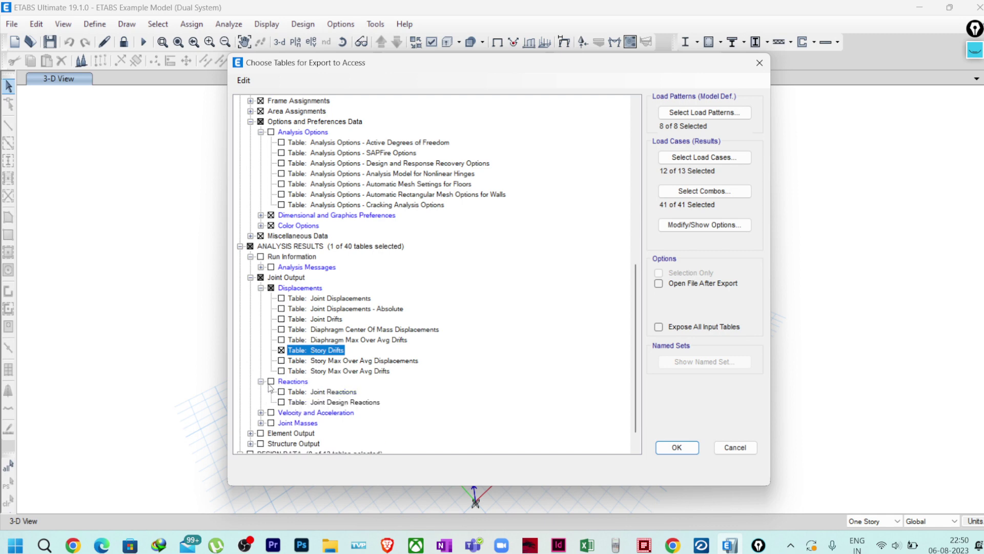
click(365, 404)
key(space)
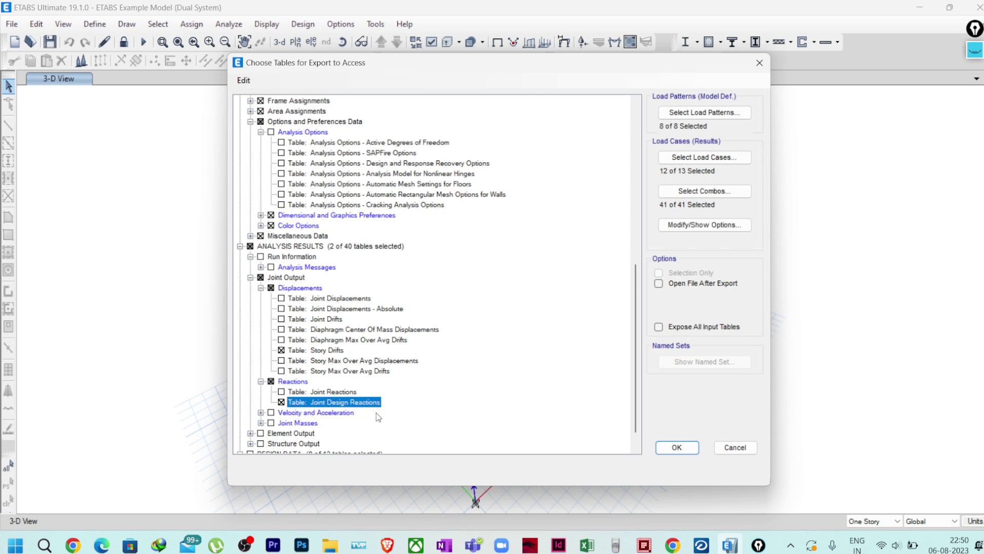
Include all Frame Output, Area Output and Wall Output tables under Element Output in the export.
scroll(380, 416, down, 1)
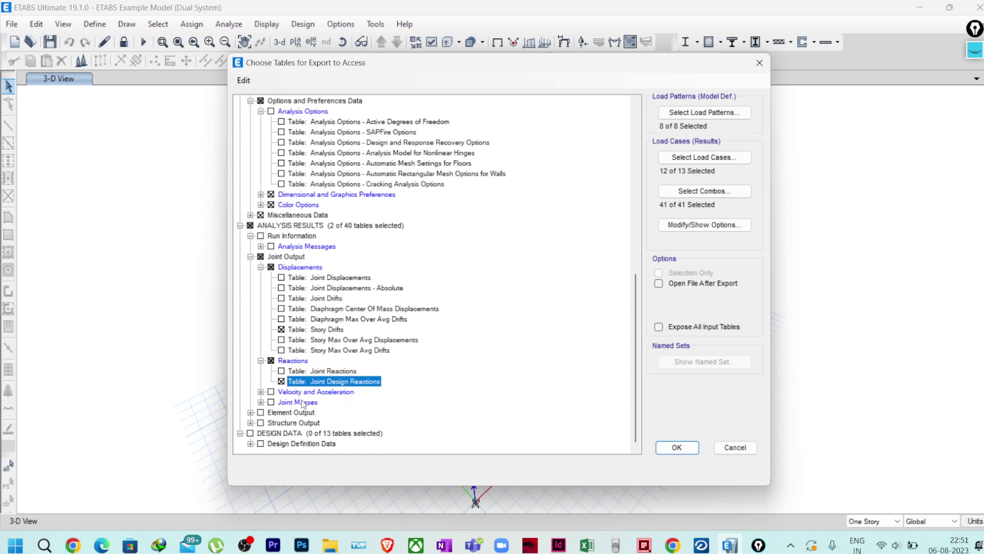
click(250, 412)
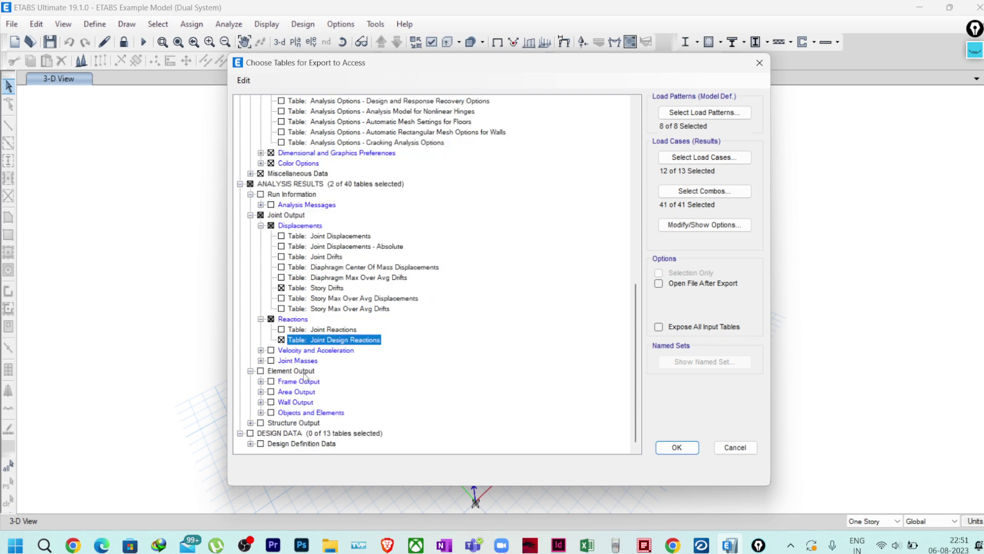
click(289, 381)
key(space)
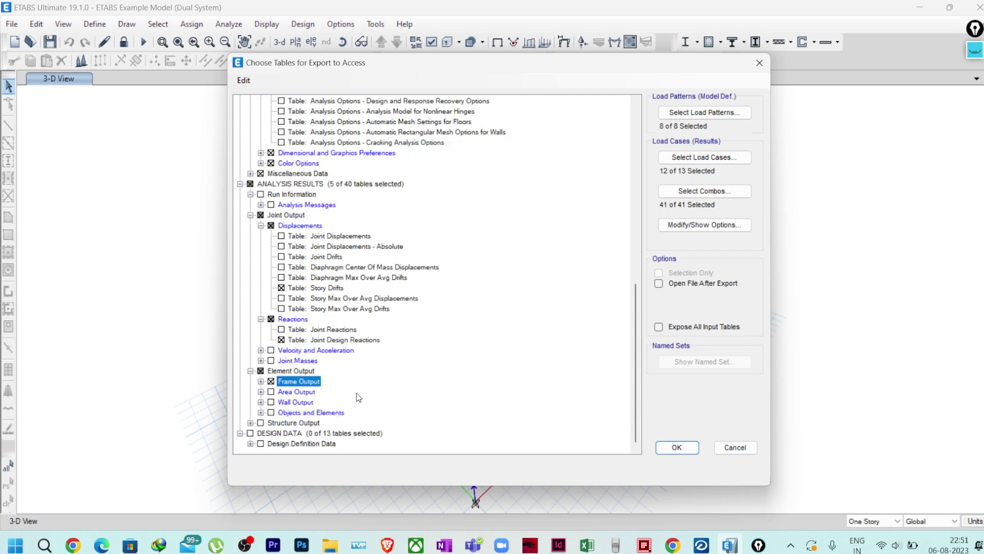
click(307, 392)
key(space)
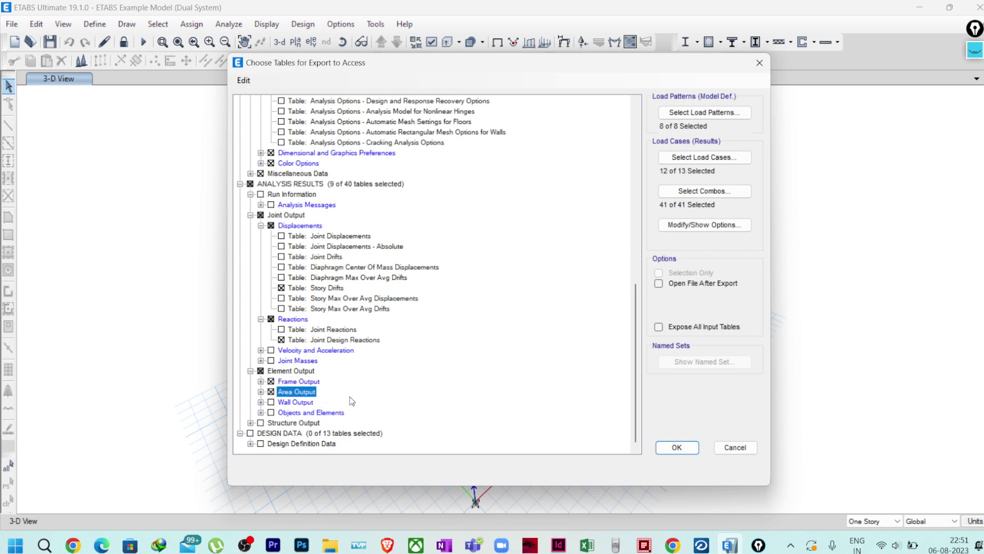
click(292, 403)
key(space)
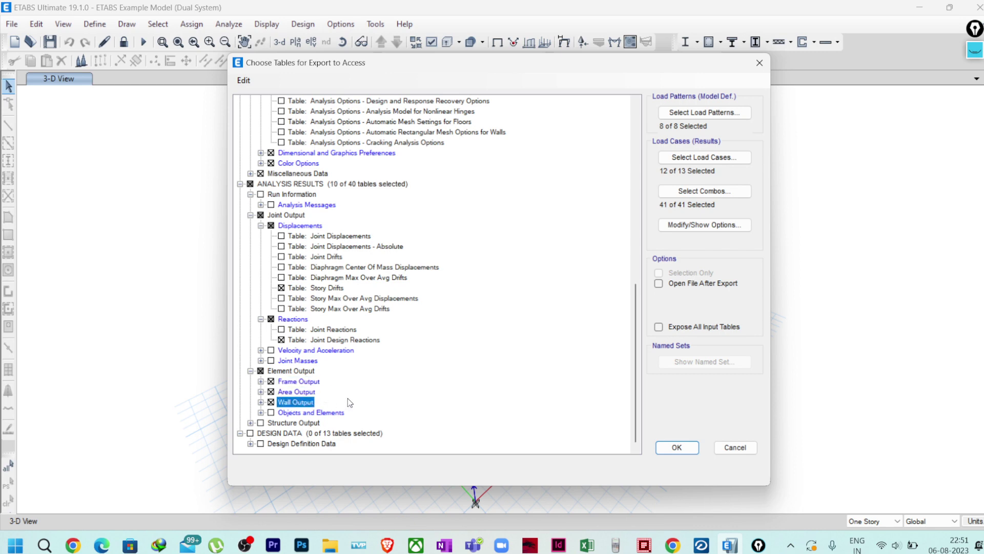
Include all Objects and Elements tables under Element Output, and expand Area Output and Frame Output to check their included tables.
click(260, 413)
scroll(285, 417, down, 1)
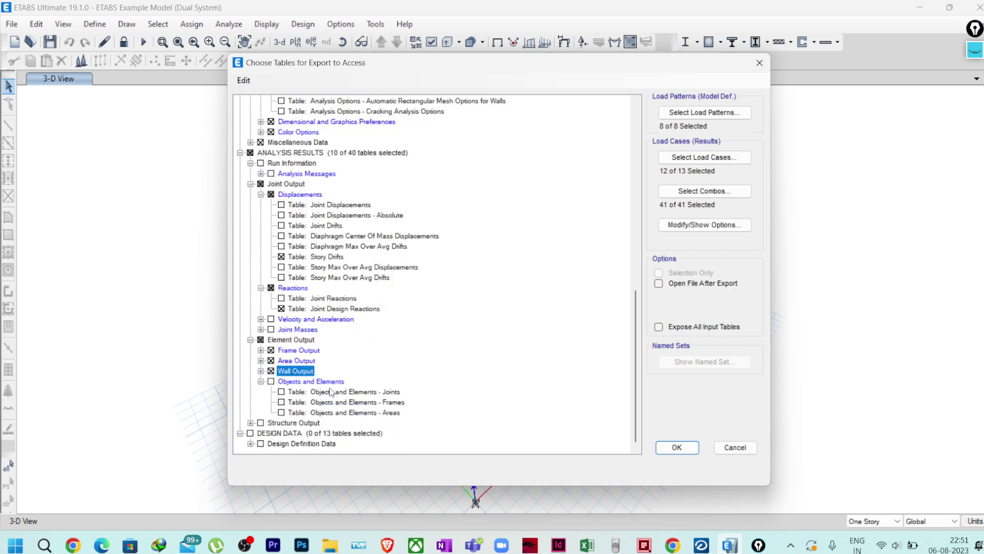
click(331, 383)
key(space)
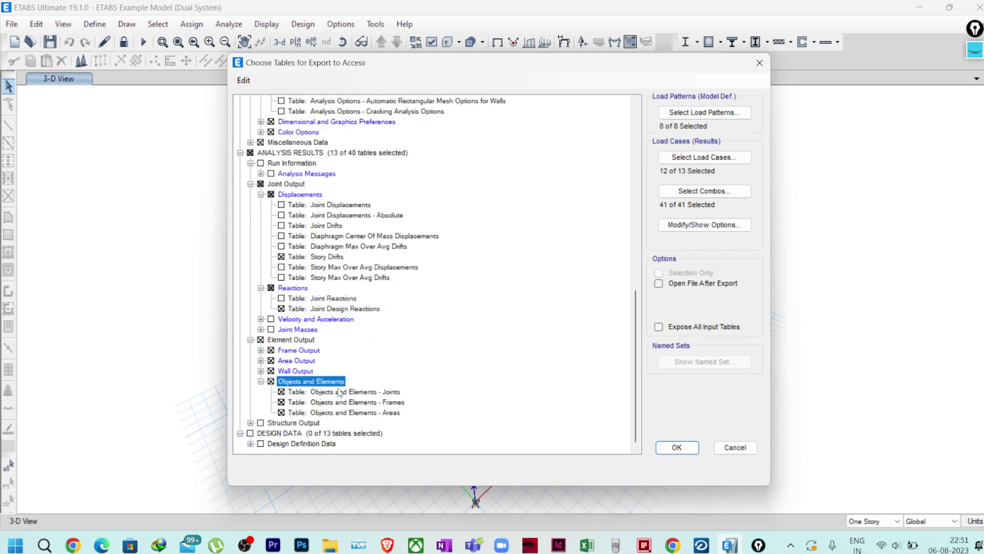
click(261, 360)
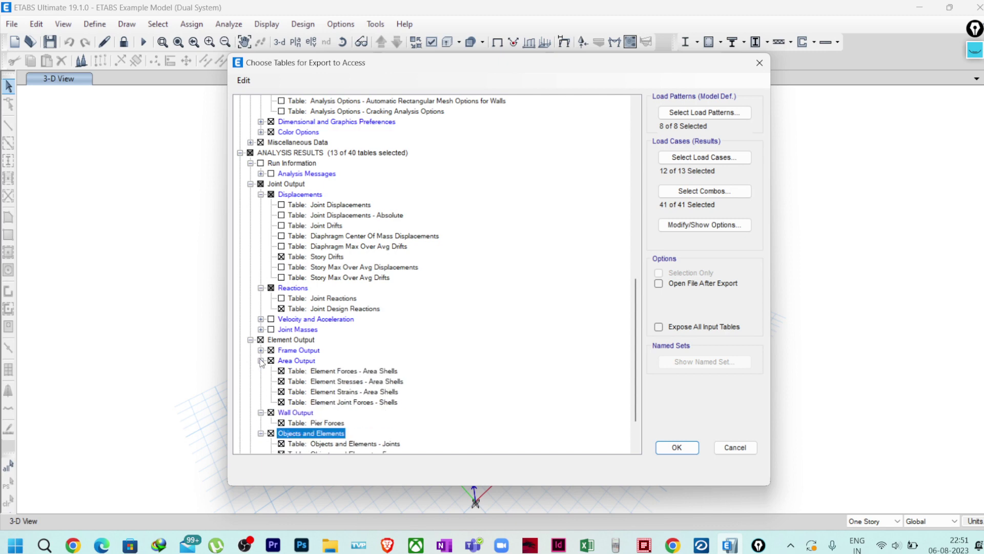
click(260, 350)
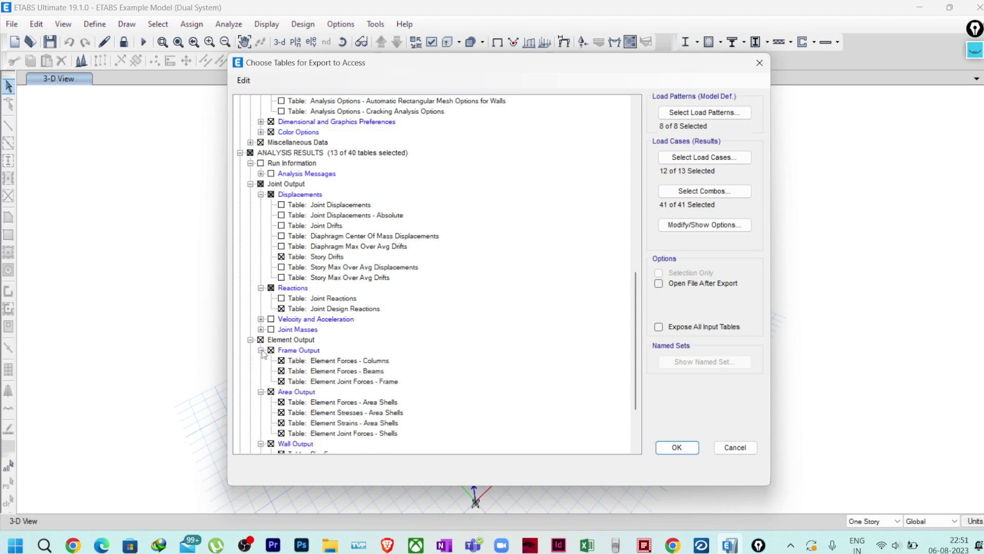
scroll(333, 369, down, 3)
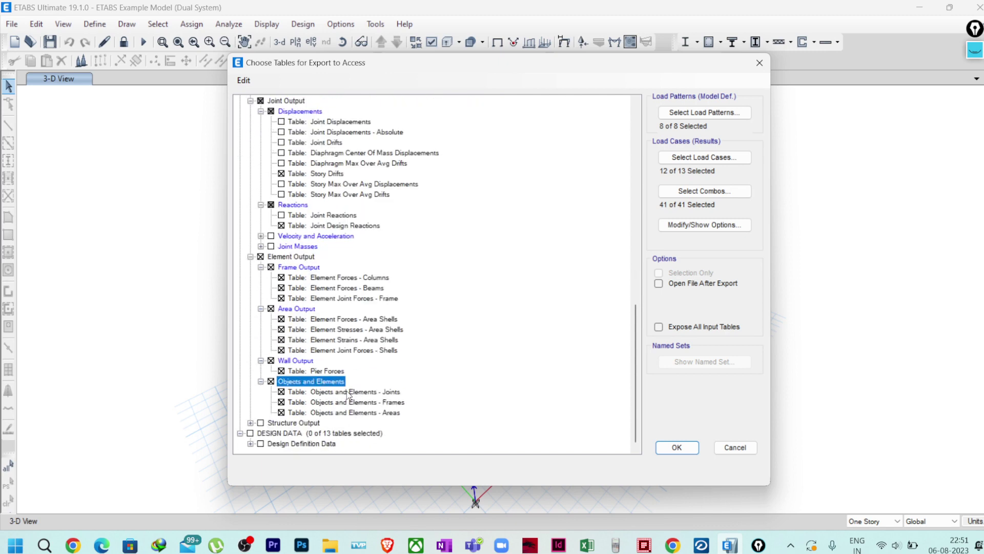
Include the Story Forces table from Other Output Items under Structure Output.
click(251, 423)
scroll(282, 408, down, 2)
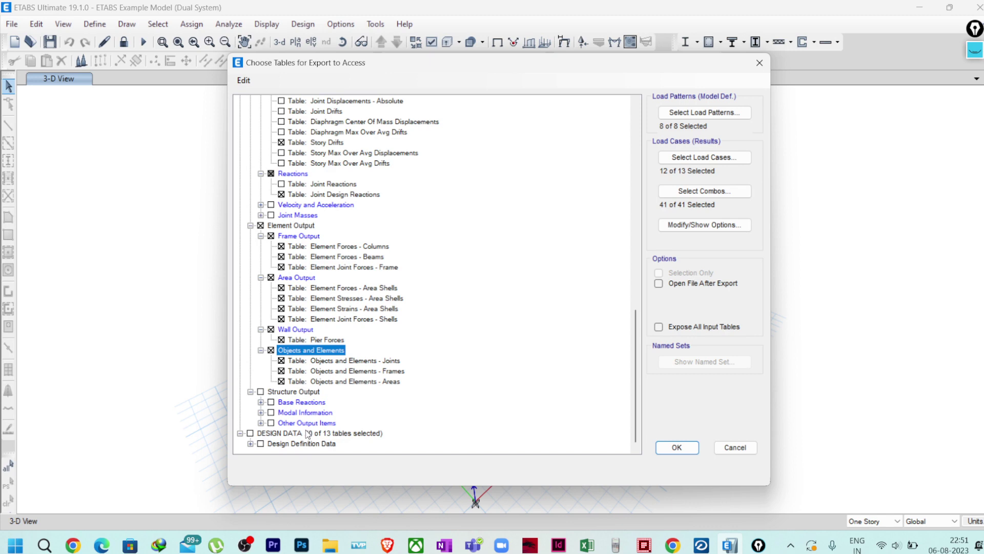
click(260, 423)
click(328, 423)
scroll(393, 355, down, 2)
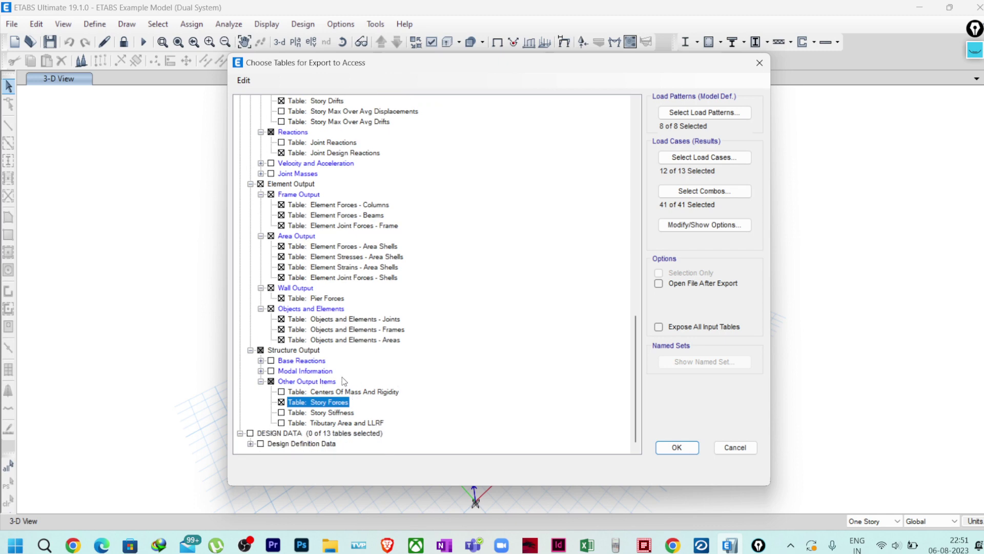
Review the tables chosen for export across Model Definition and Analysis Results.
scroll(343, 380, up, 7)
scroll(345, 384, up, 6)
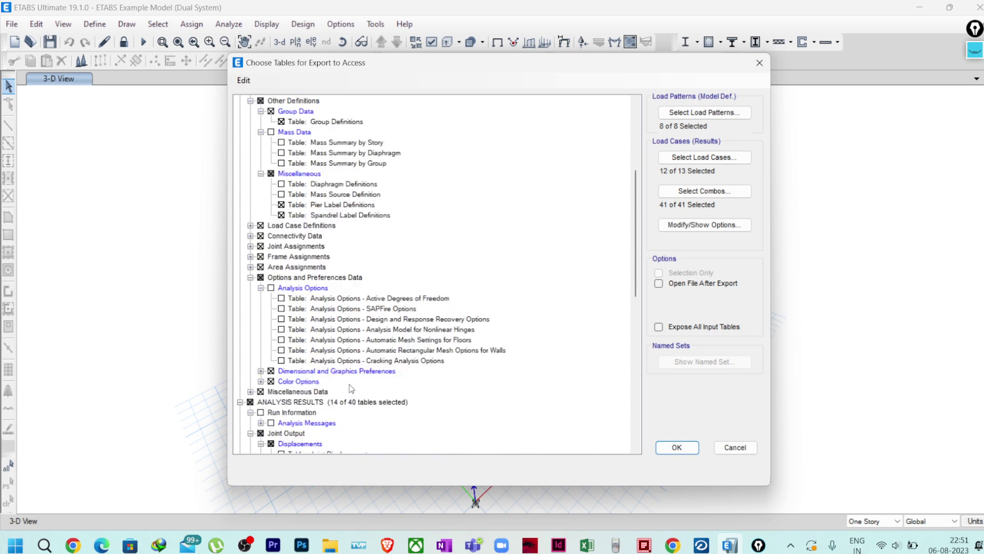
scroll(349, 384, up, 3)
scroll(351, 387, up, 3)
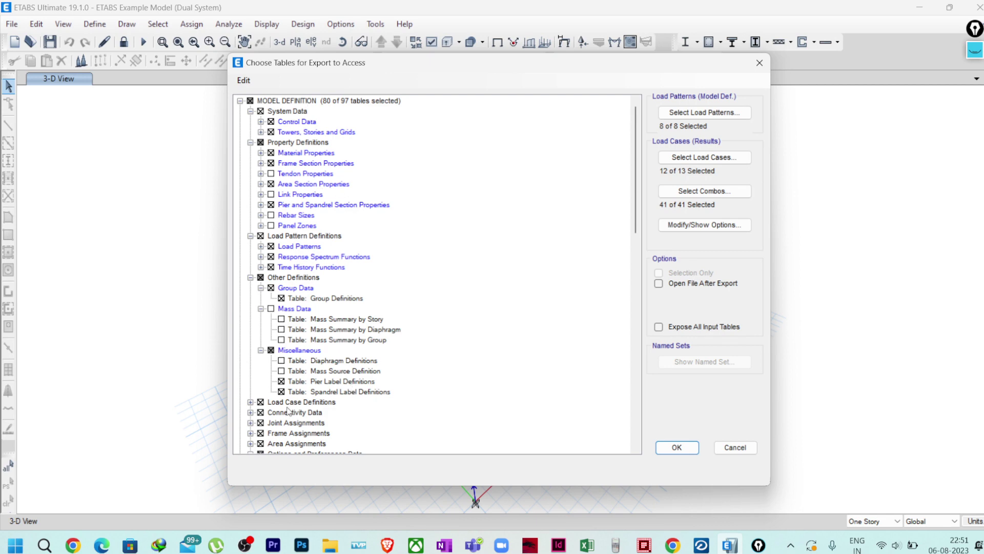
scroll(324, 390, down, 5)
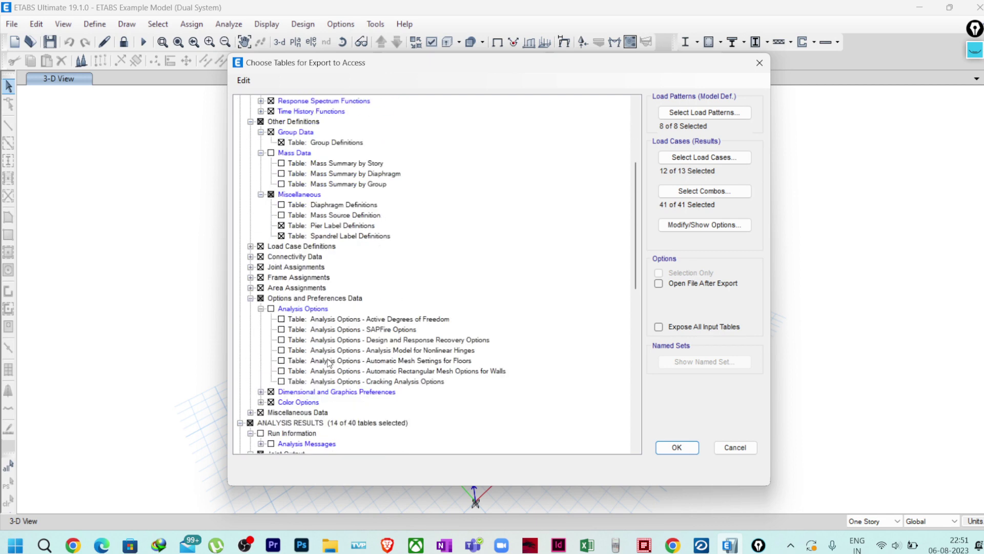
scroll(332, 363, down, 1)
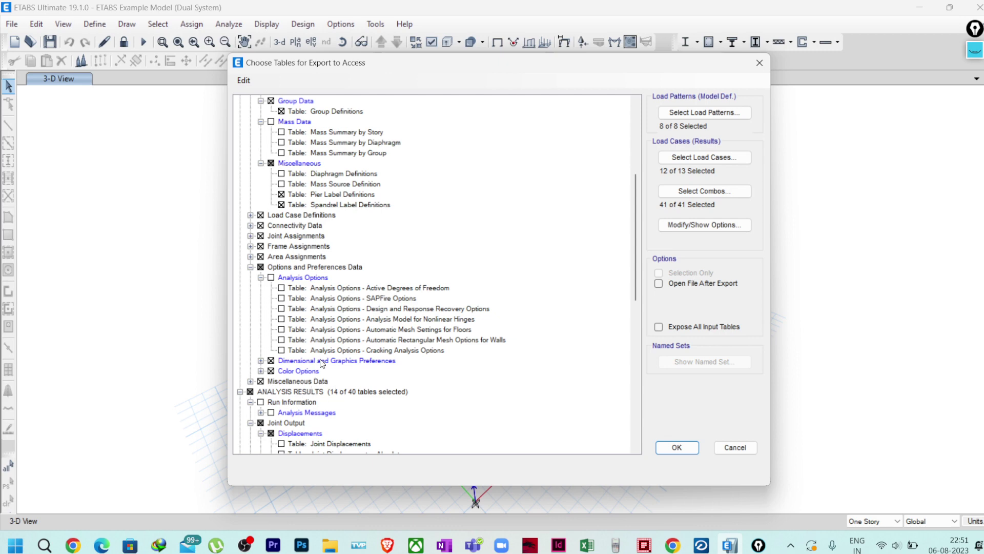
scroll(310, 270, up, 6)
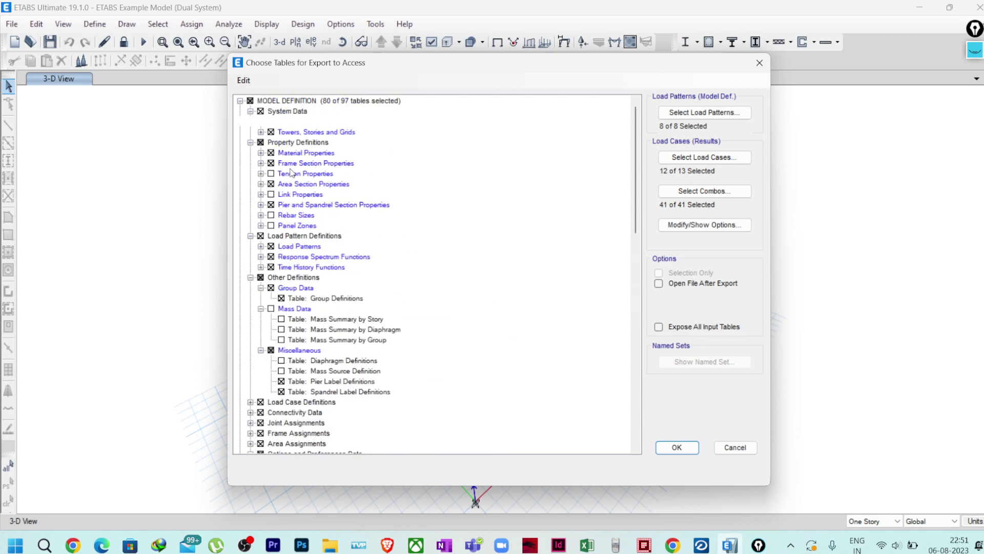
scroll(315, 269, down, 7)
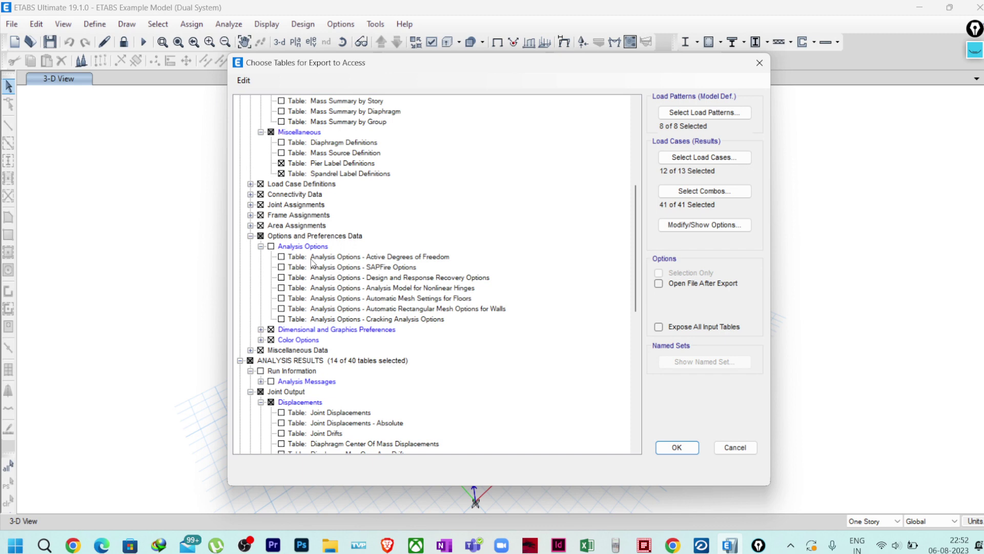
scroll(306, 241, up, 2)
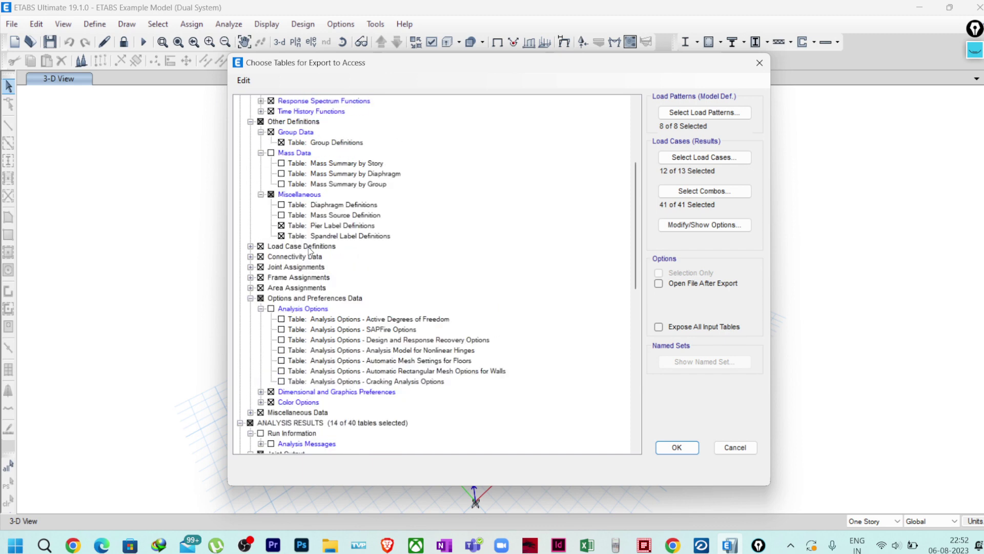
scroll(322, 292, up, 2)
scroll(320, 287, down, 5)
scroll(316, 277, down, 10)
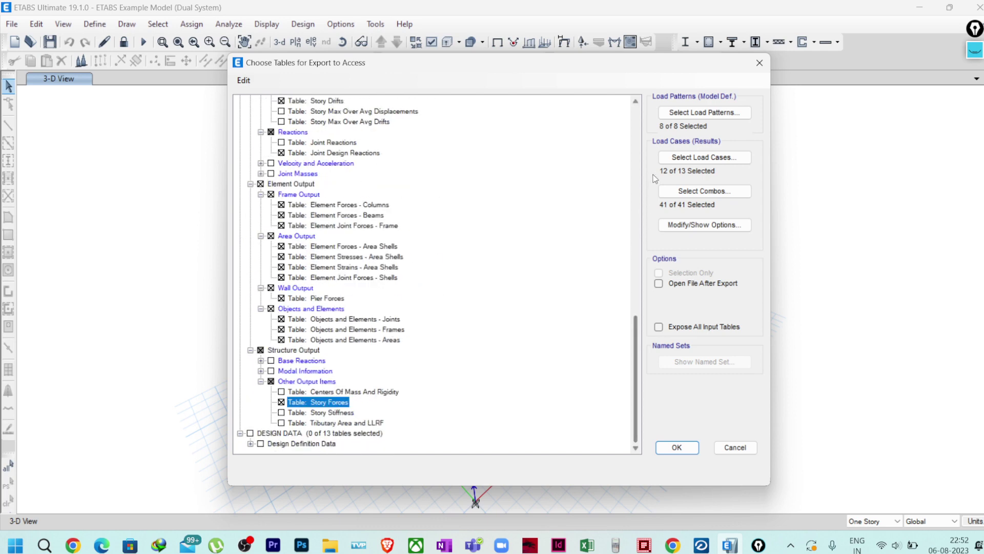
click(702, 112)
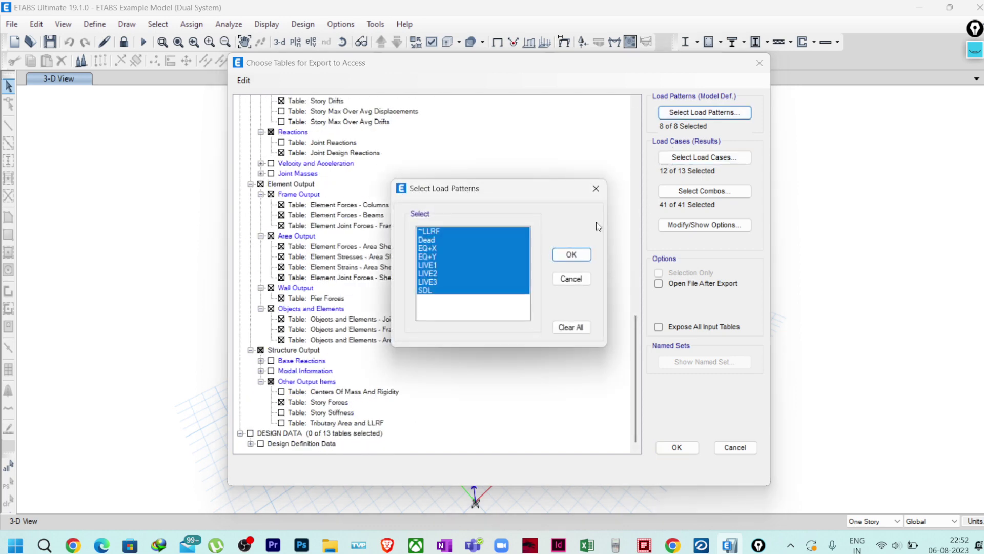
click(434, 239)
drag(434, 241, 429, 293)
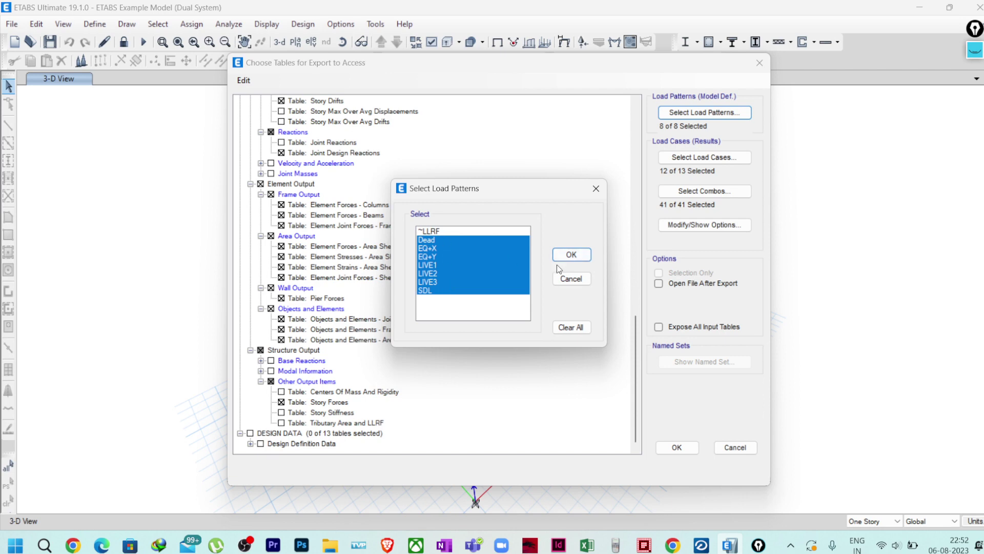
click(571, 278)
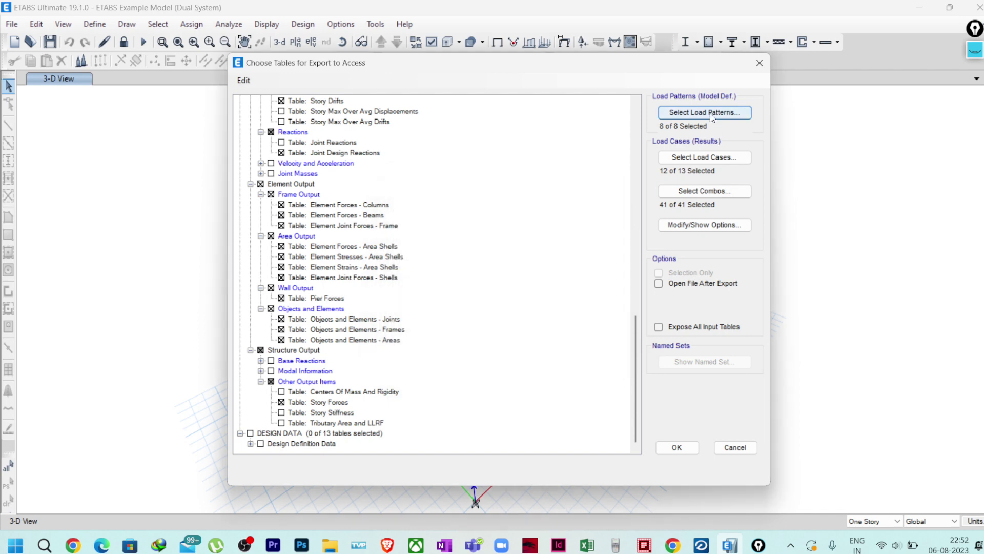
Check which load patterns are selected for the export, leaving the selection as it is.
click(711, 113)
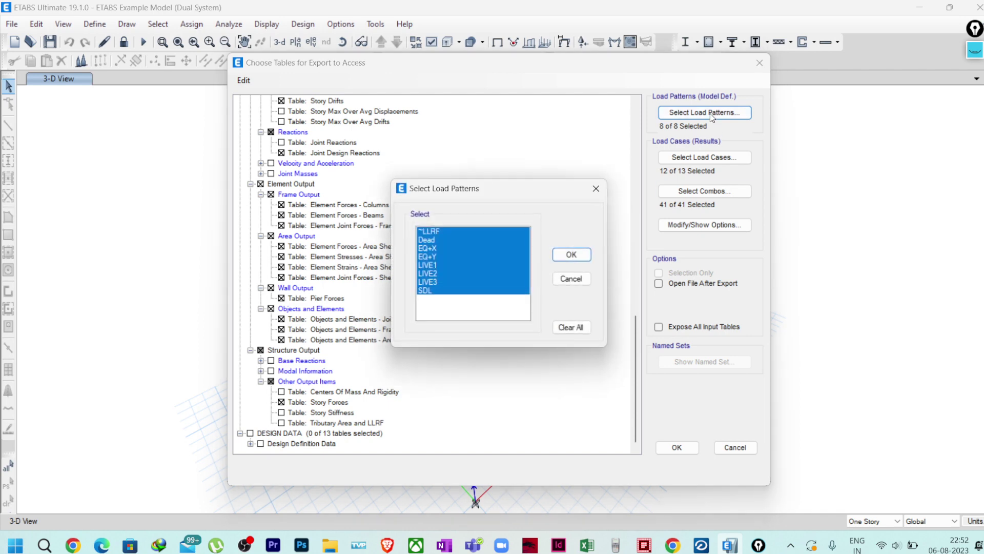
click(574, 281)
click(744, 117)
click(571, 278)
Check which load cases are selected for the results export.
click(702, 158)
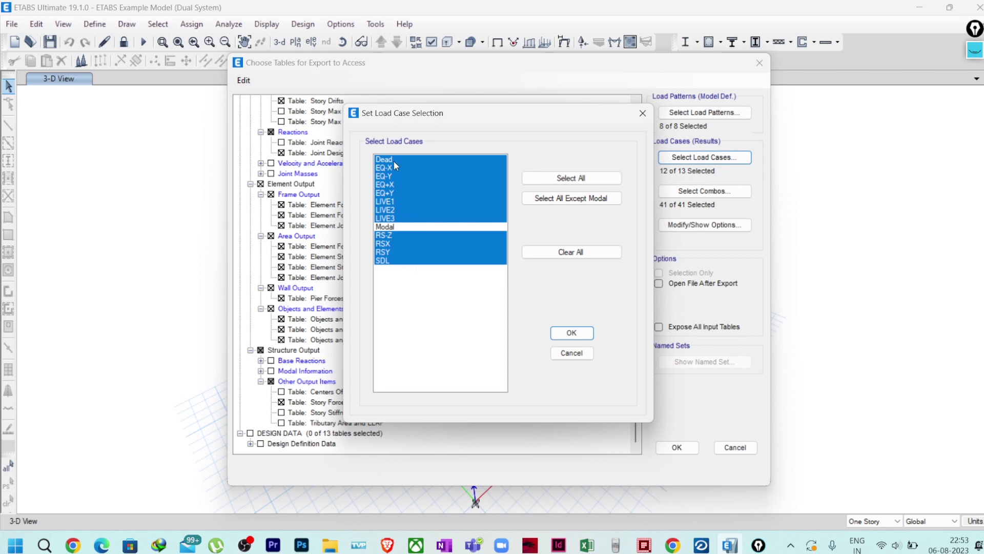
click(572, 333)
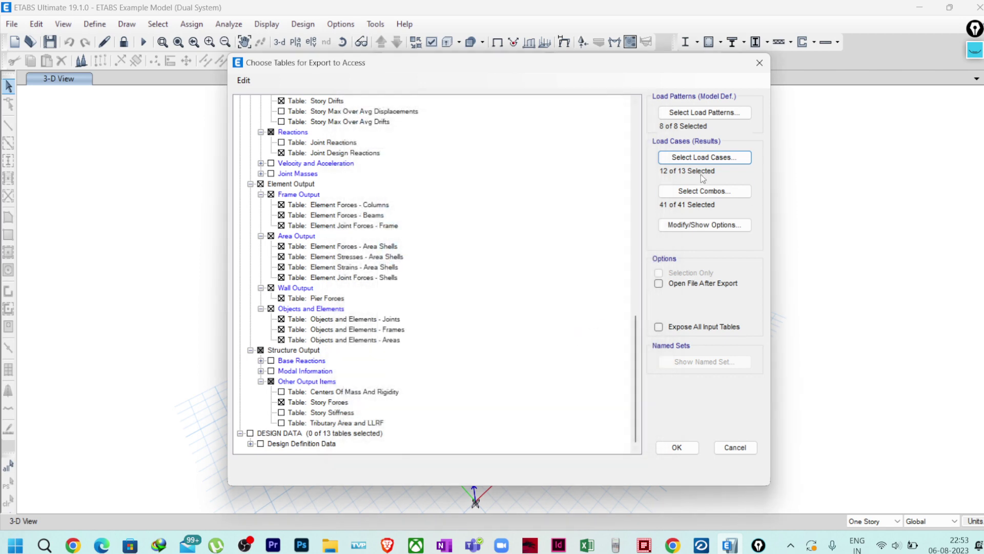
Limit the exported load combinations to those from 2001- 1.5D through 3008- 0.9D+3.15RSY, leaving out the 1001 to 1014 series.
click(703, 193)
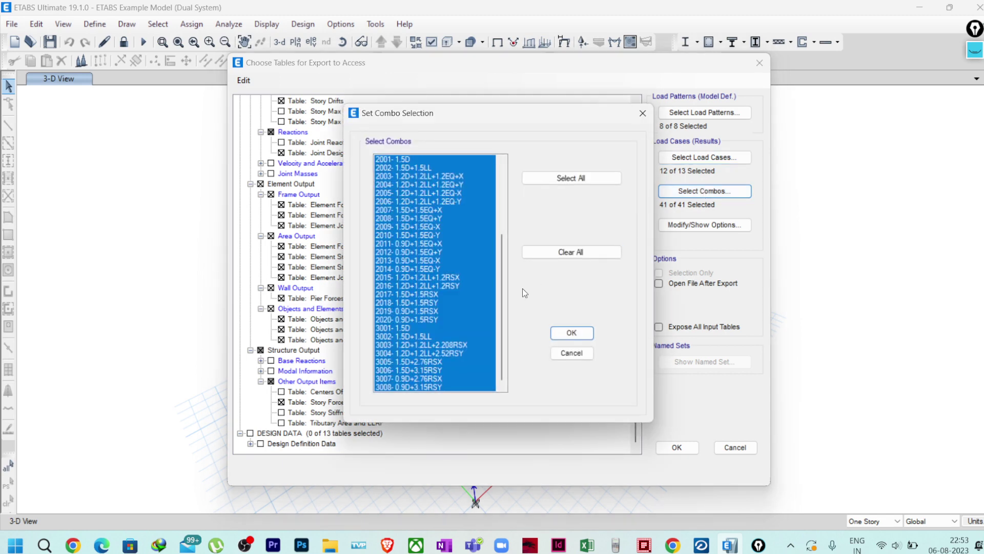
drag(501, 294, 501, 196)
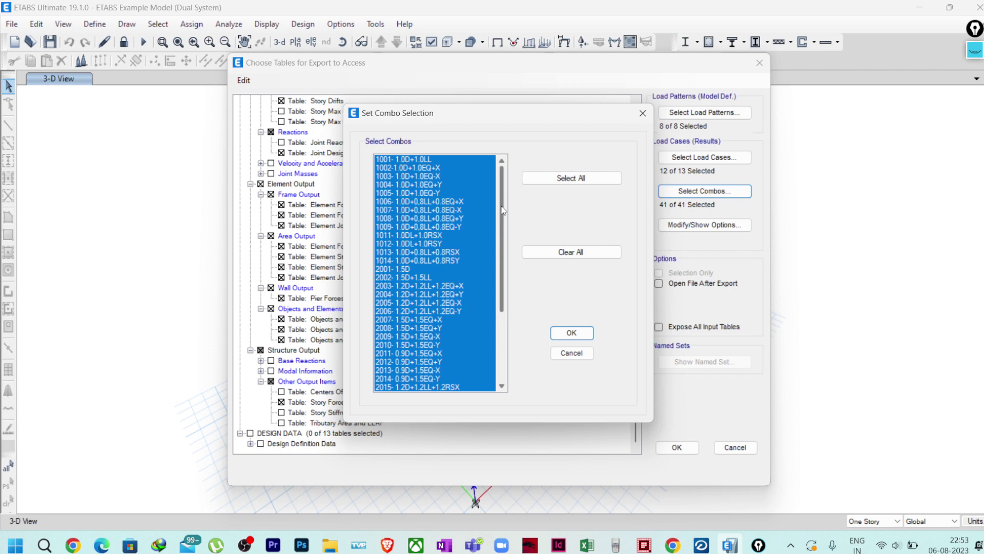
scroll(453, 221, down, 2)
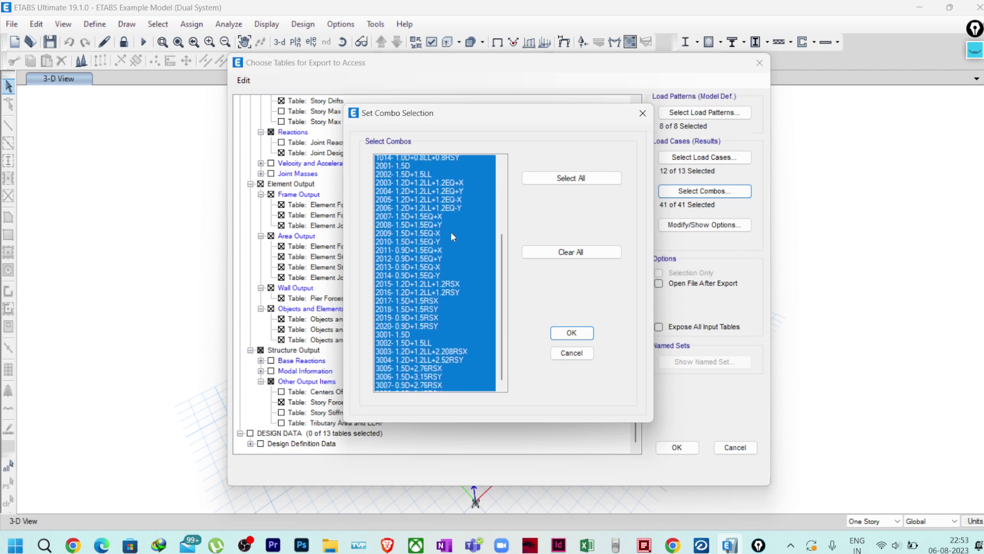
scroll(462, 246, up, 1)
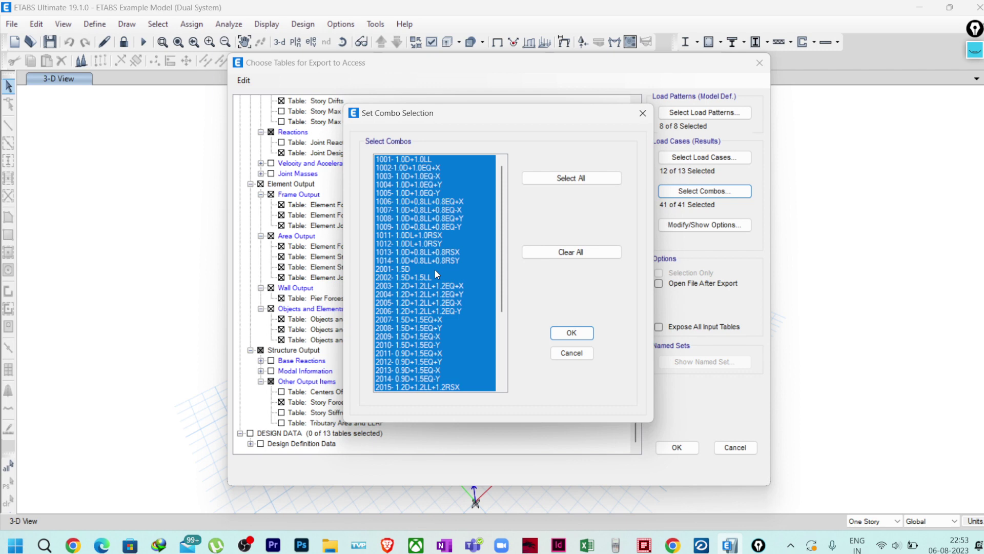
drag(395, 269, 399, 357)
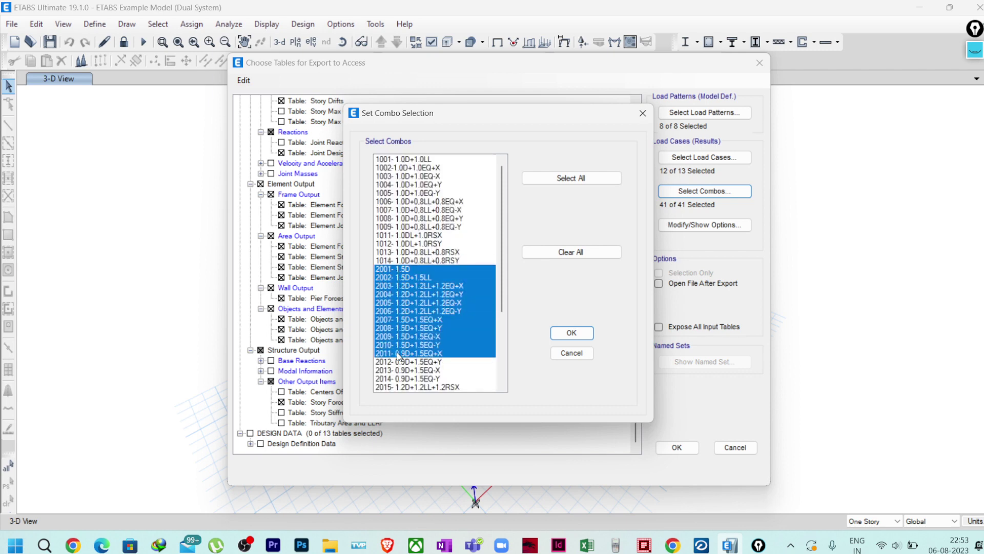
drag(409, 159, 411, 260)
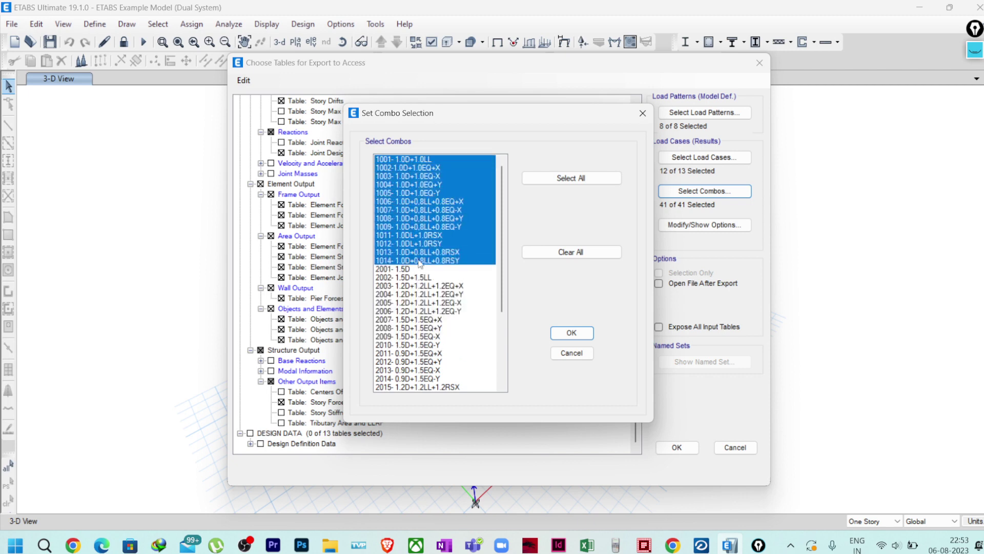
drag(398, 270, 396, 410)
scroll(430, 294, up, 5)
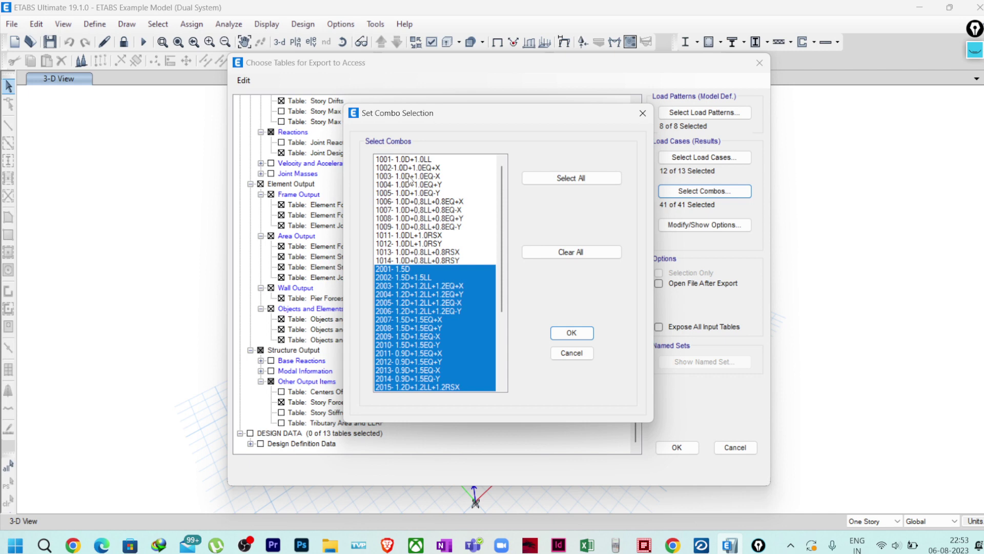
scroll(439, 273, down, 5)
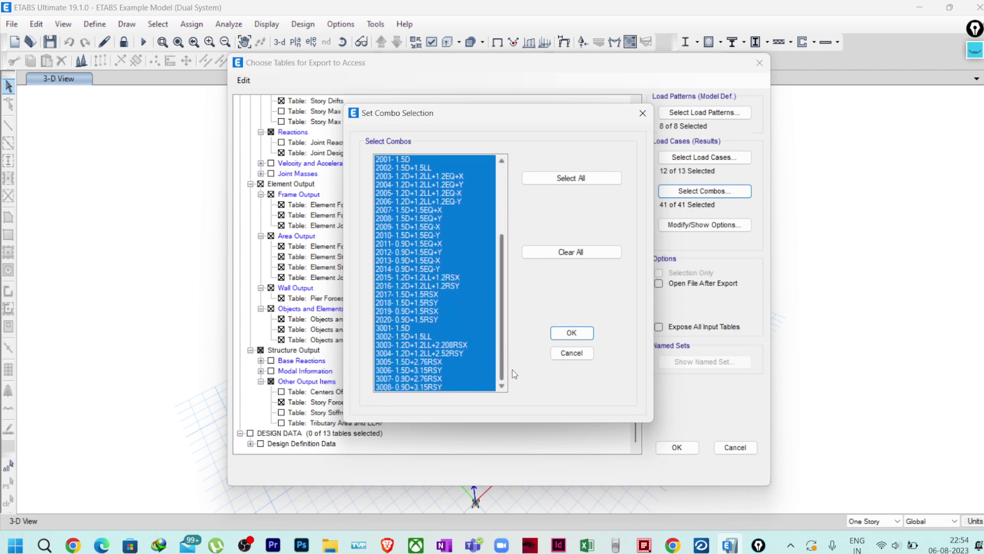
click(568, 333)
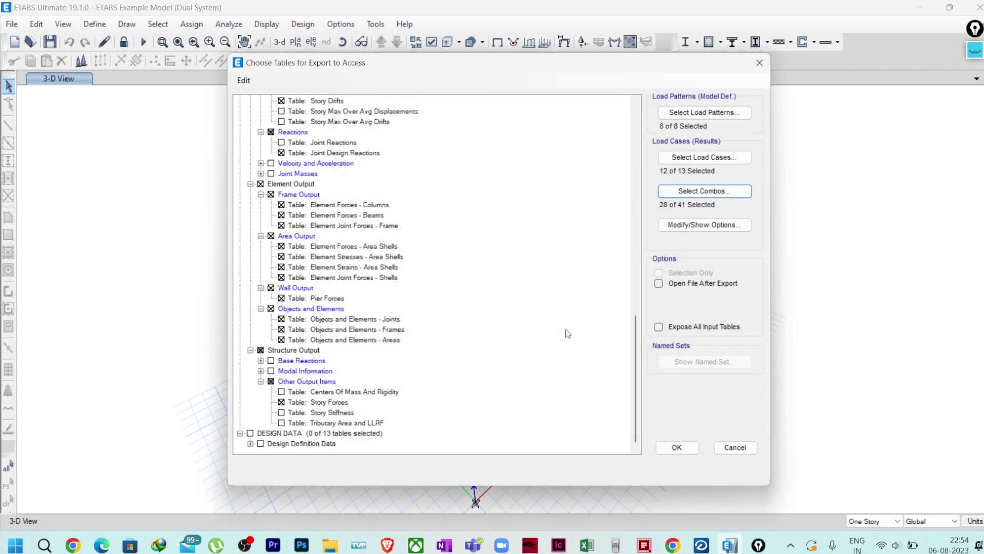
Review the database table output options for base reactions, mode shapes and load combination results.
click(700, 229)
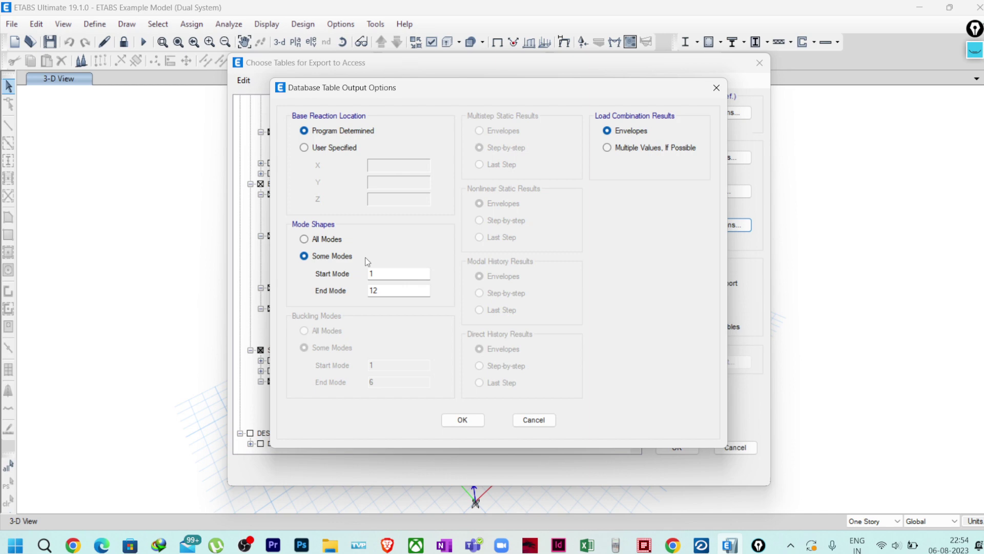
click(463, 419)
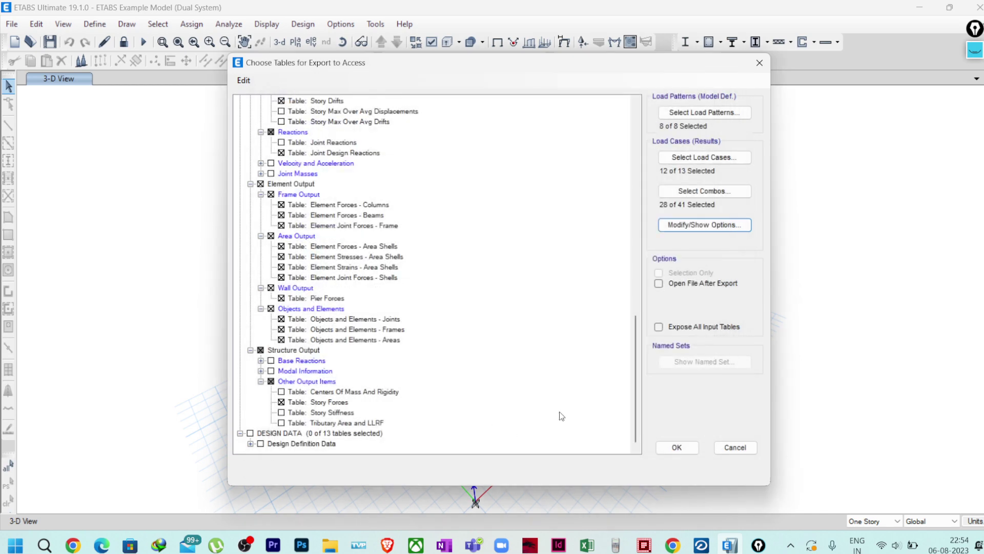
Accept the chosen tables and set the export units to m for length and kN for force.
click(675, 448)
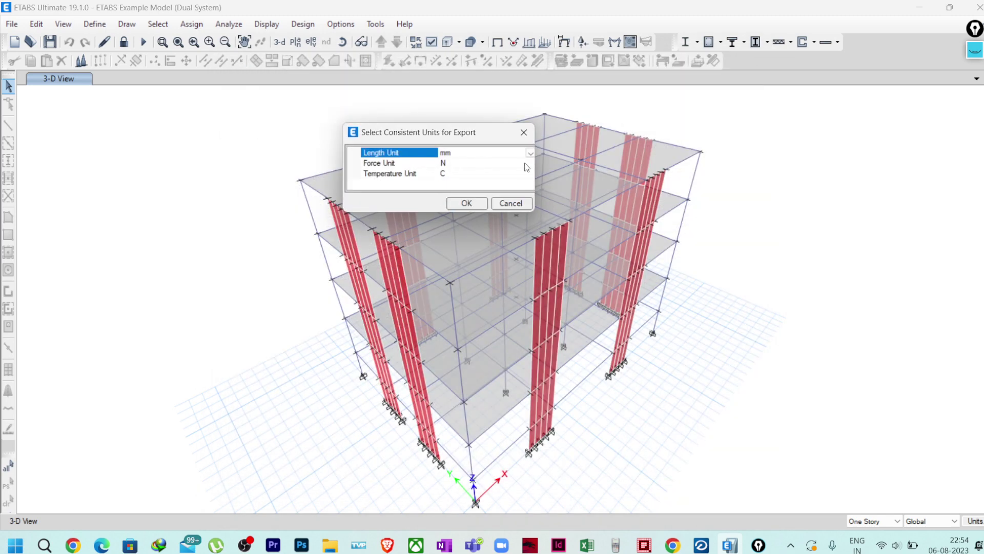
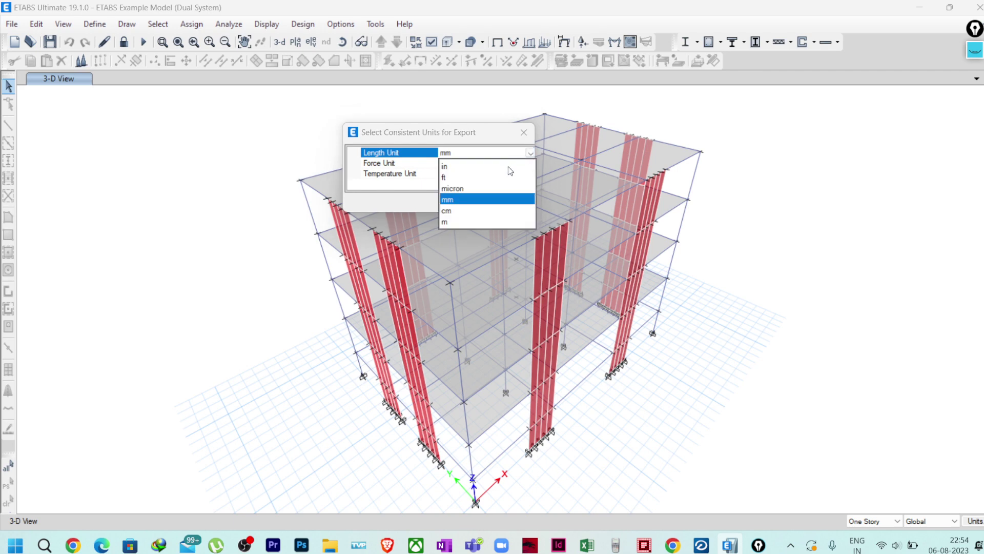
click(448, 219)
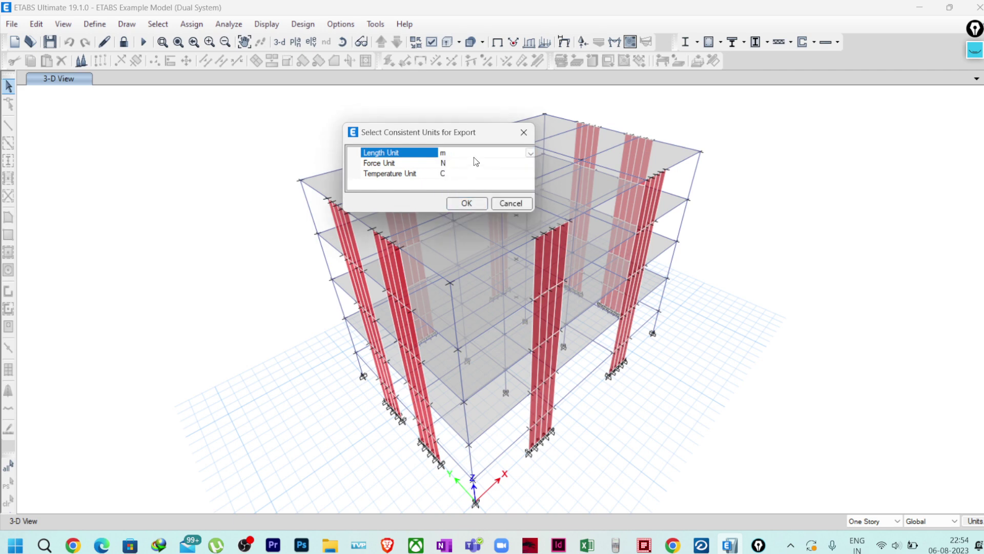
click(475, 163)
click(530, 163)
click(452, 208)
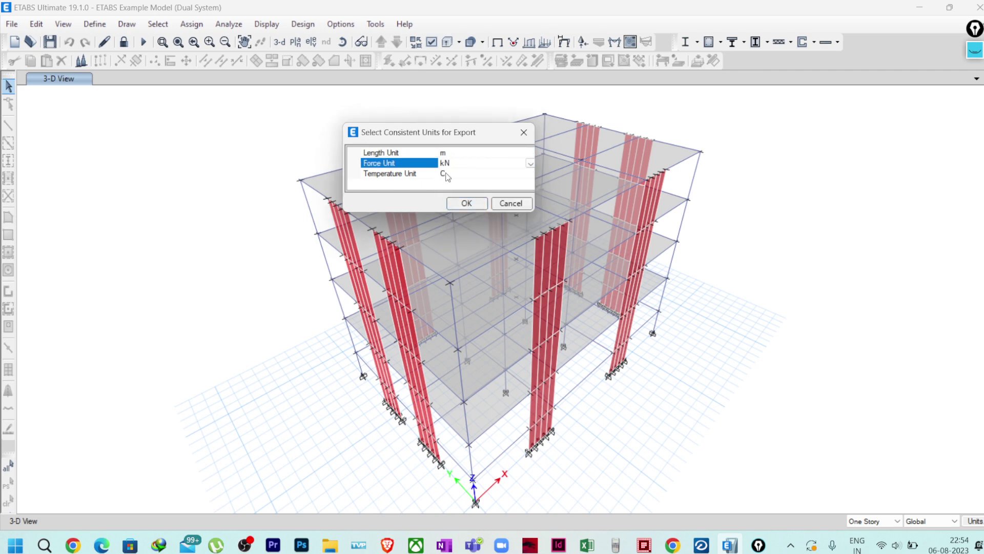
click(469, 207)
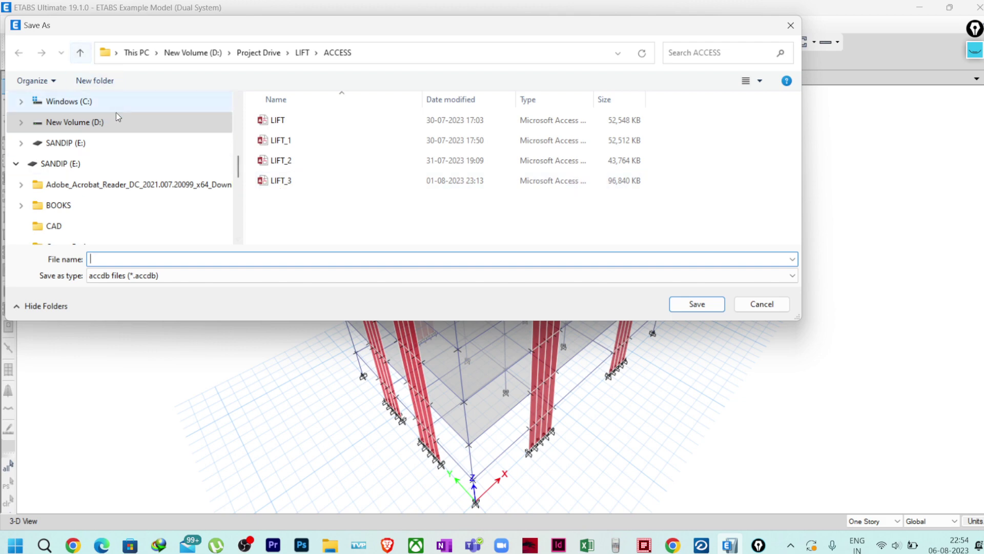
Browse to the Desktop as the save location for the Access file.
click(85, 54)
click(85, 54)
click(86, 55)
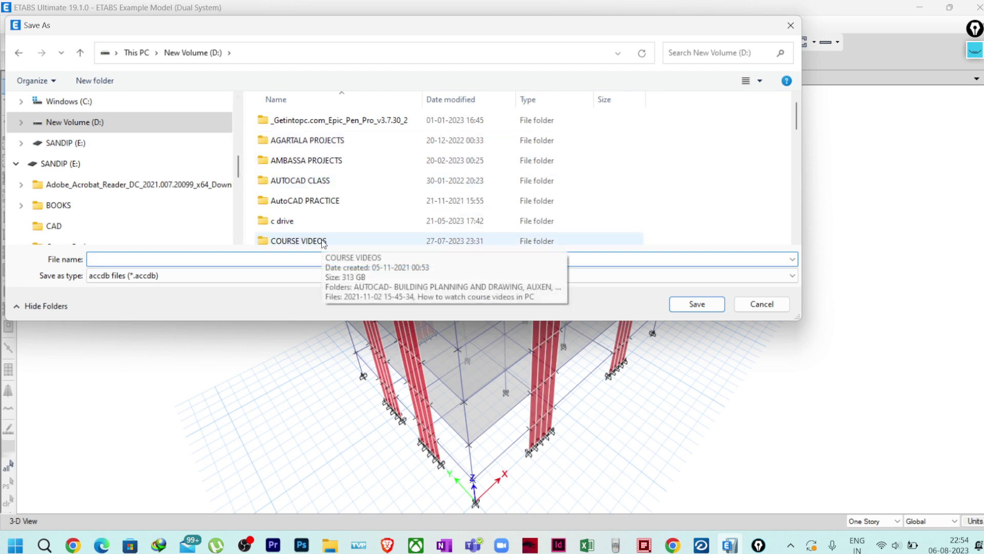
scroll(89, 156, up, 5)
scroll(89, 156, up, 3)
click(89, 188)
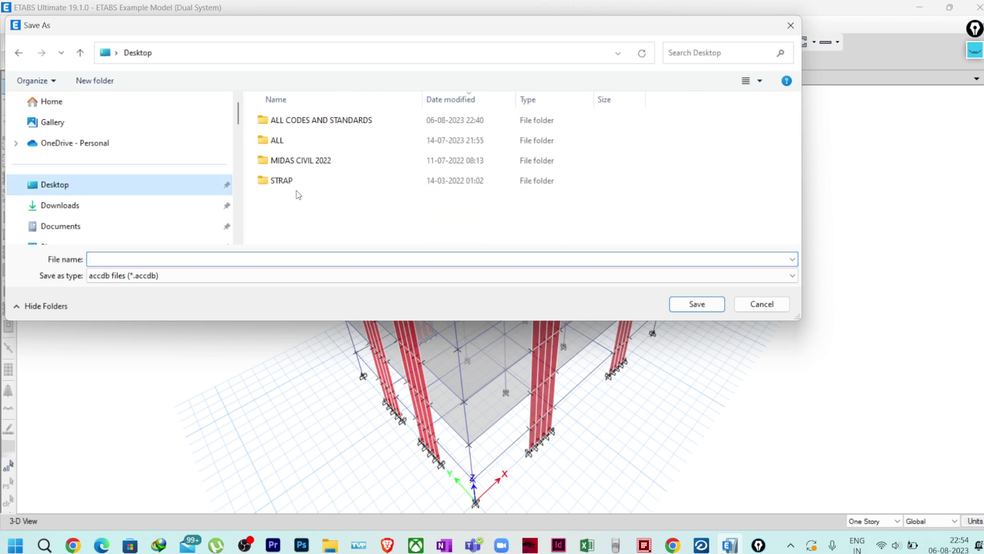
Create a new folder on the Desktop with the default name and open it.
right_click(274, 206)
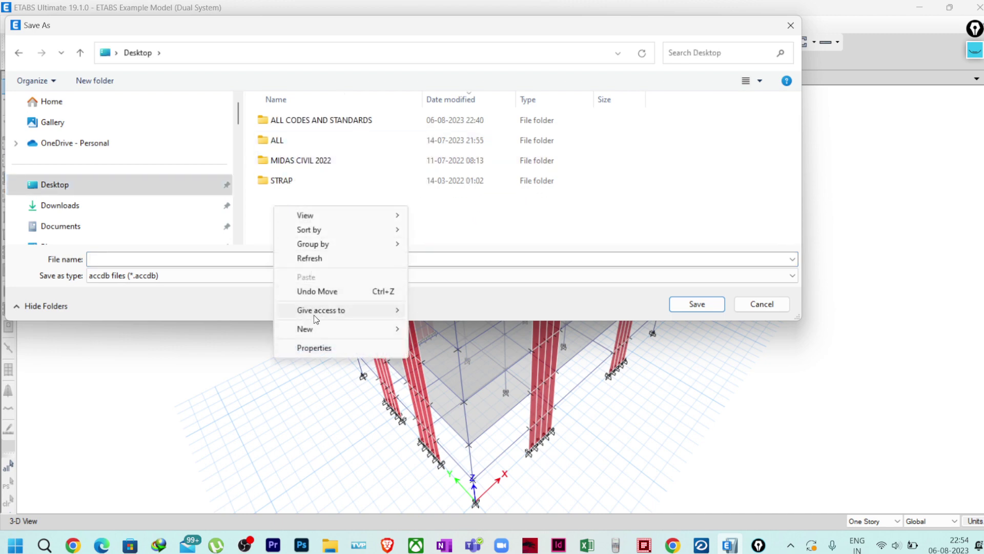
click(425, 325)
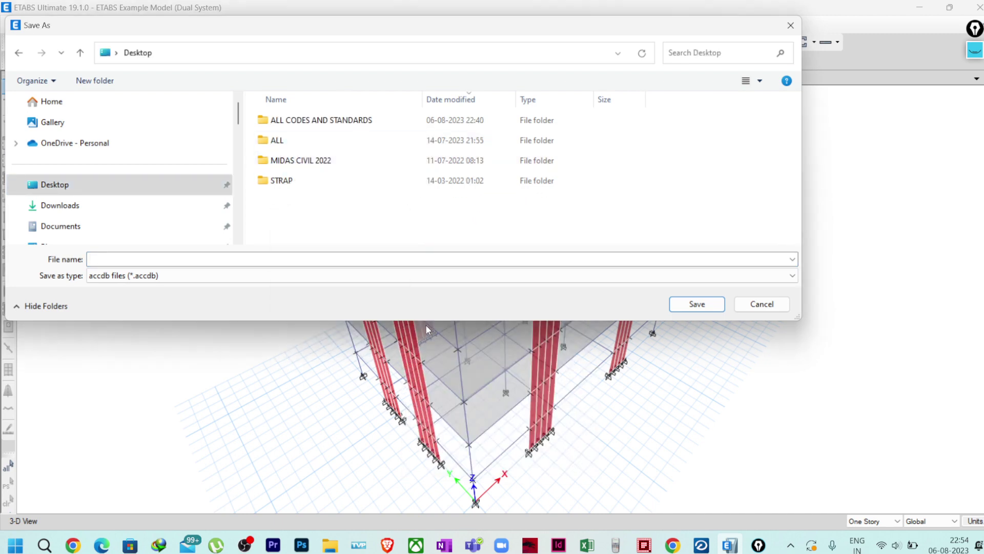
right_click(267, 189)
mouse_move(351, 321)
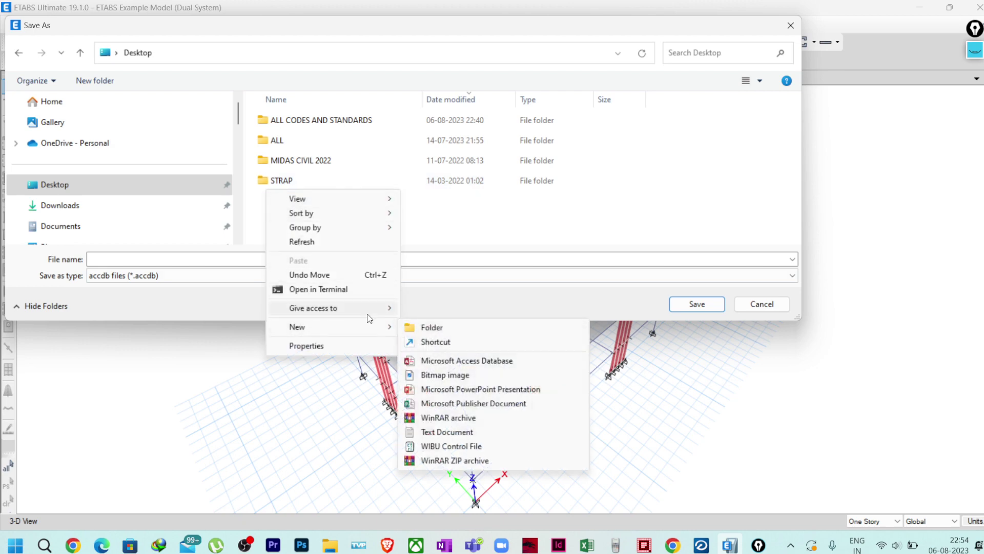
click(418, 328)
click(292, 207)
double_click(290, 208)
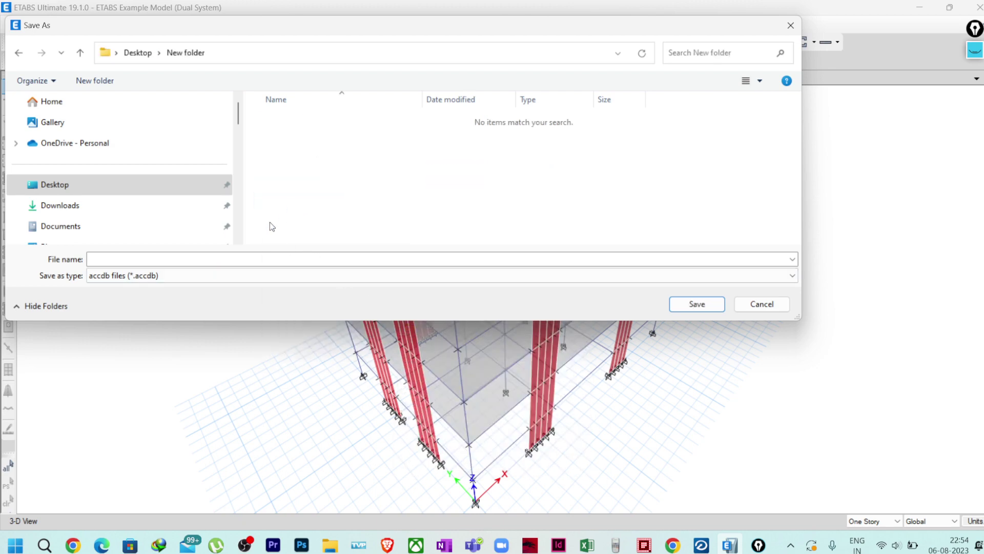
Name the Access database ETABS TO RCDC MODEL and save the export as an accdb file in New folder.
click(200, 260)
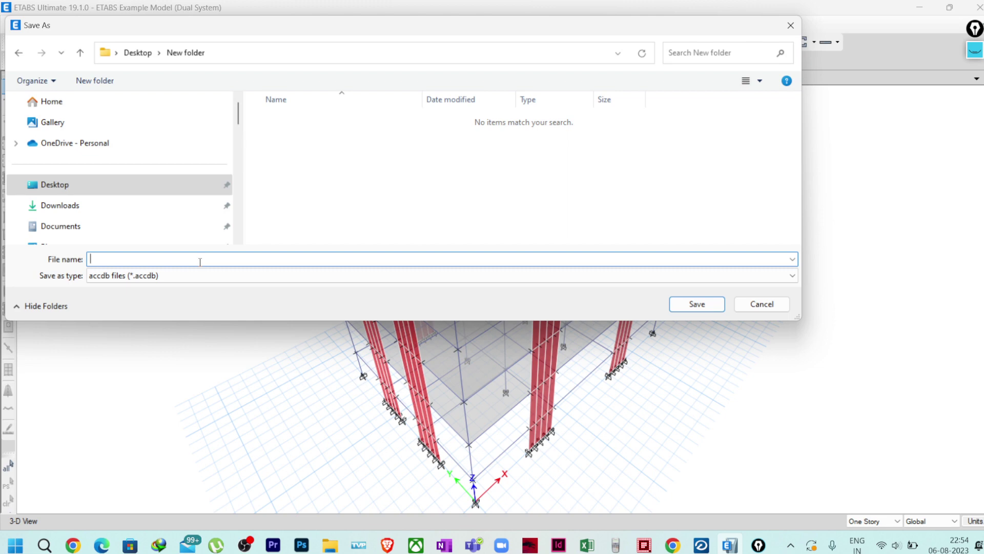
text(ETABS TO RCC MODEL)
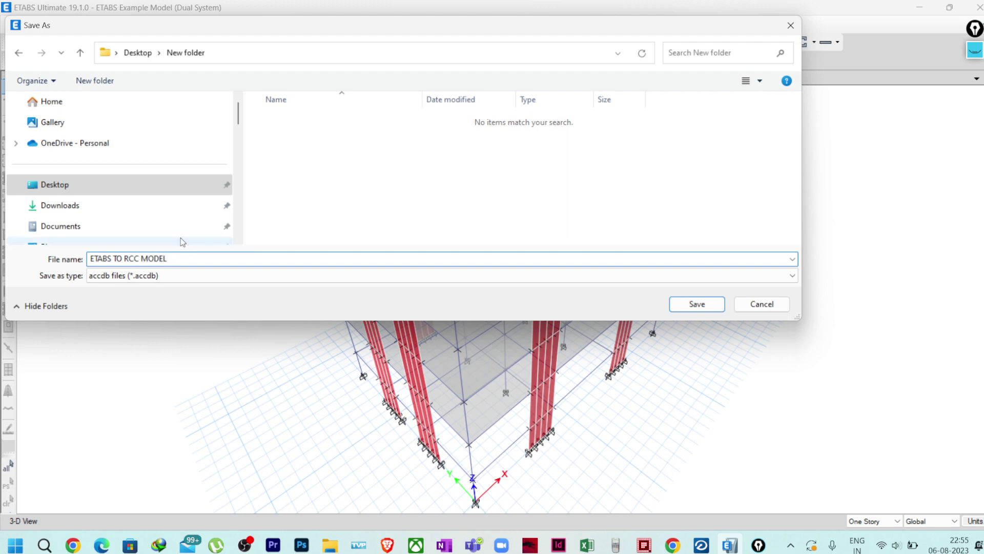
click(135, 260)
text(D)
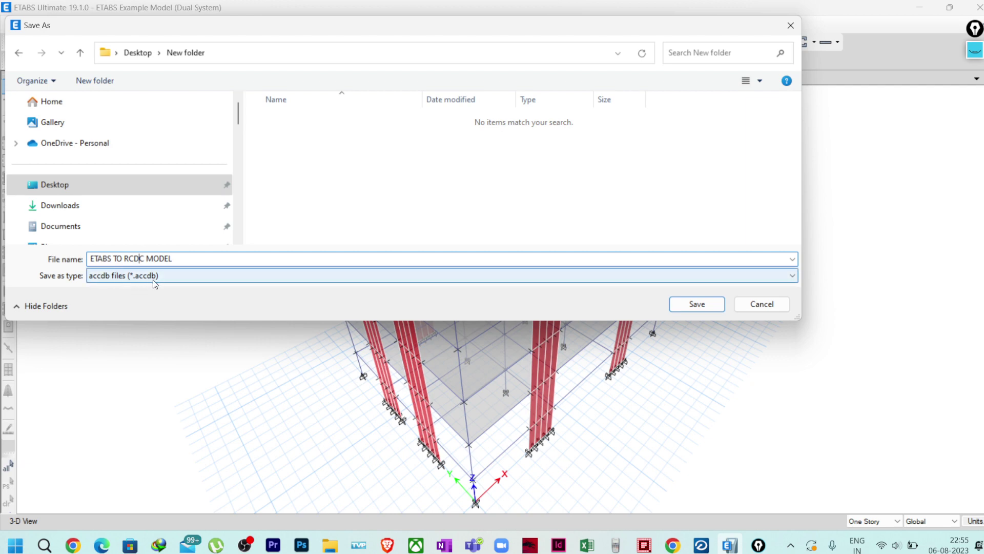
click(698, 305)
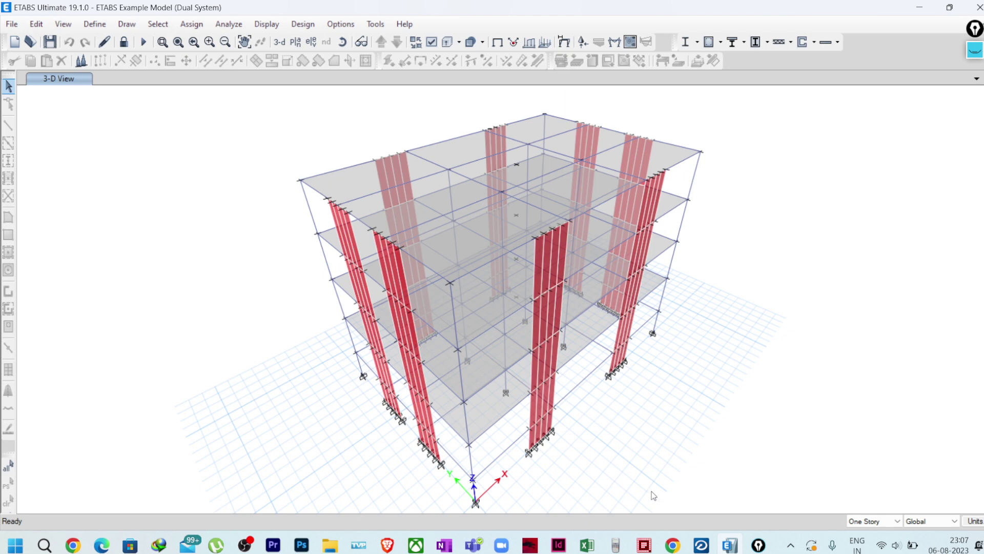
Switch to RCDC 2023 and load ETABS TO RCDC MODEL.accdb from the Desktop's New folder as the new project's analysis data.
click(702, 545)
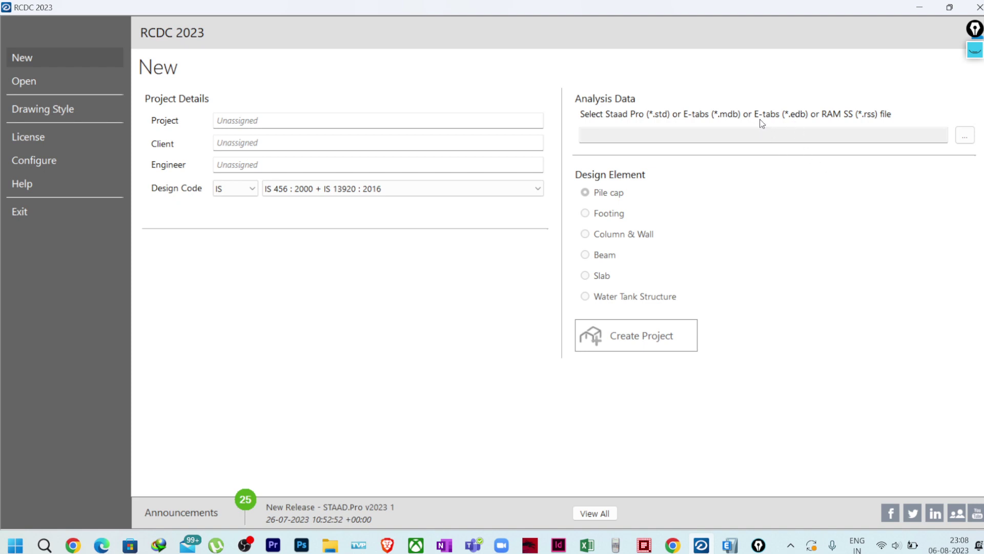
click(964, 141)
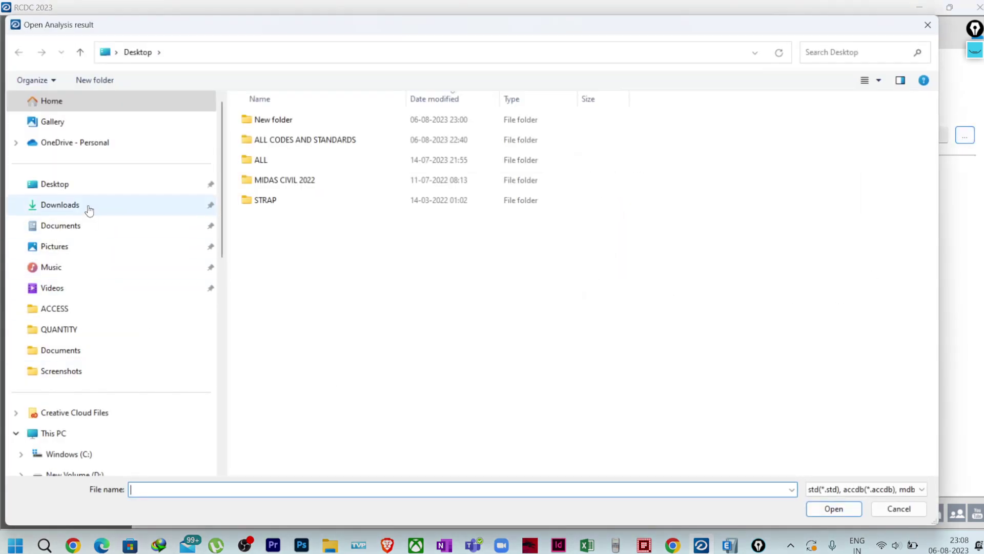
click(86, 186)
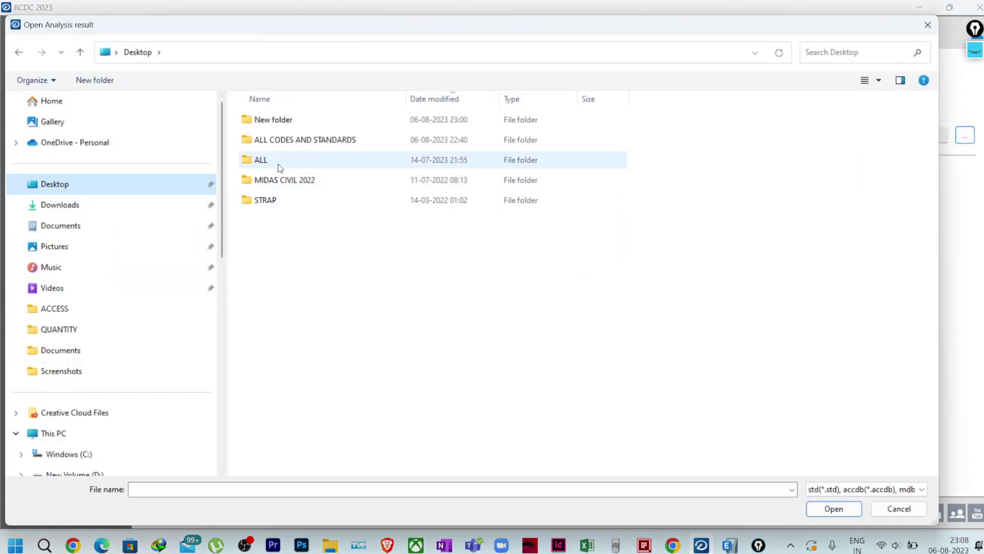
double_click(280, 122)
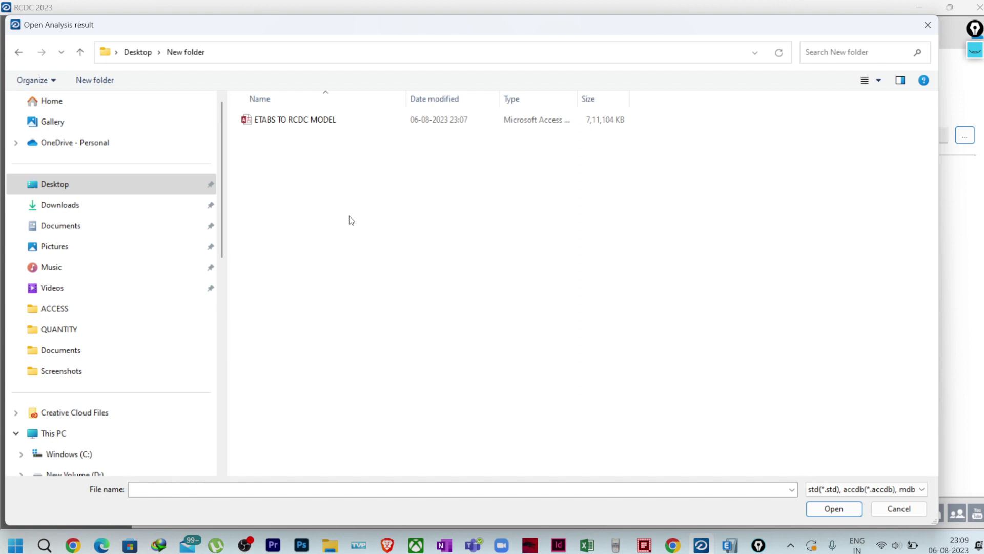
click(295, 126)
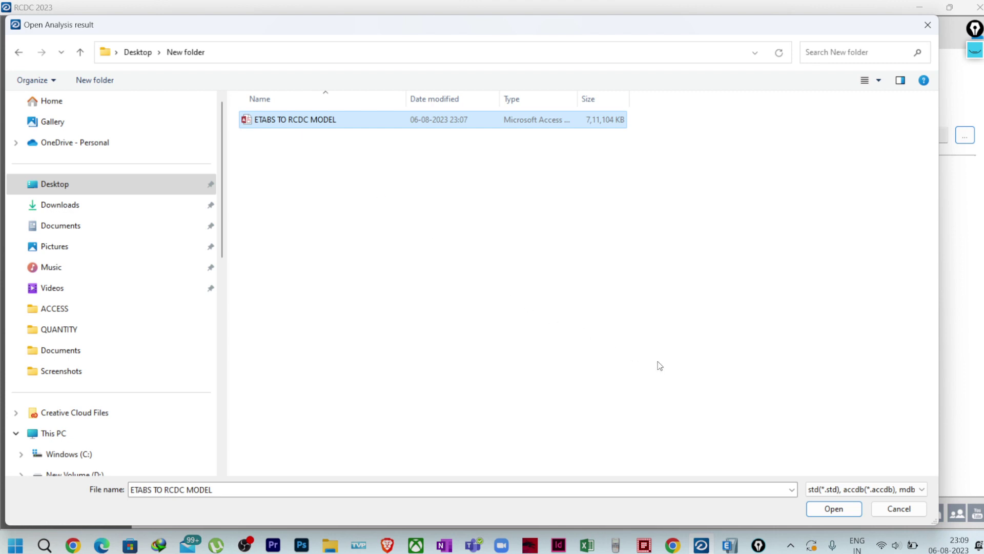
click(823, 506)
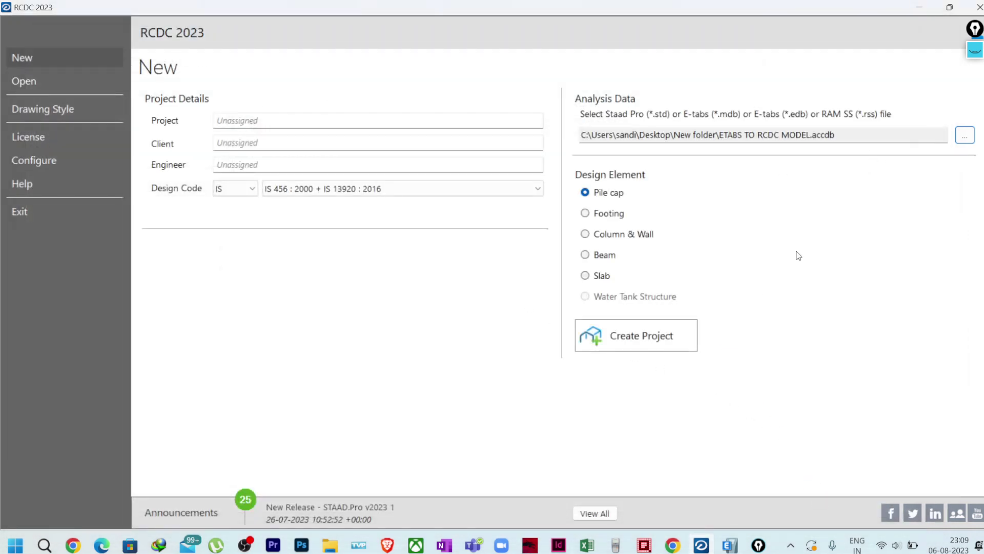
Choose Column & Wall as the design element for the RCDC project, and switch back to the ETABS model.
click(619, 235)
click(728, 546)
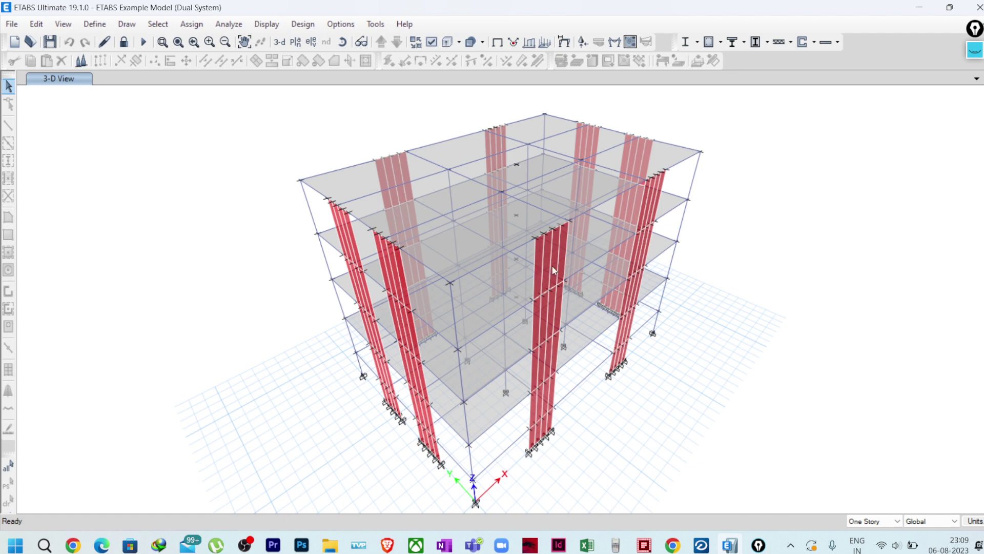
Switch to RCDC 2023 and name the new column and wall project ETABS TO RCDC.
click(919, 7)
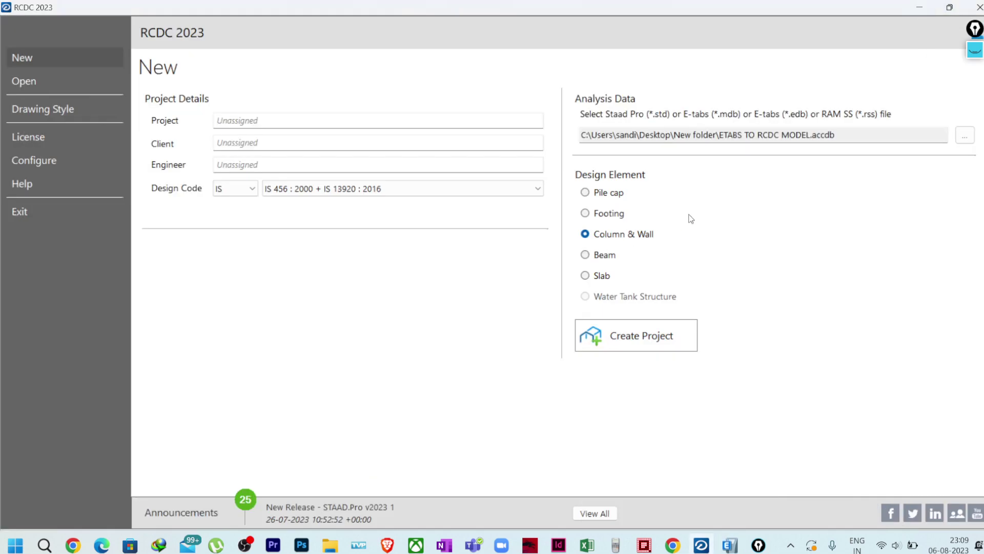
click(288, 123)
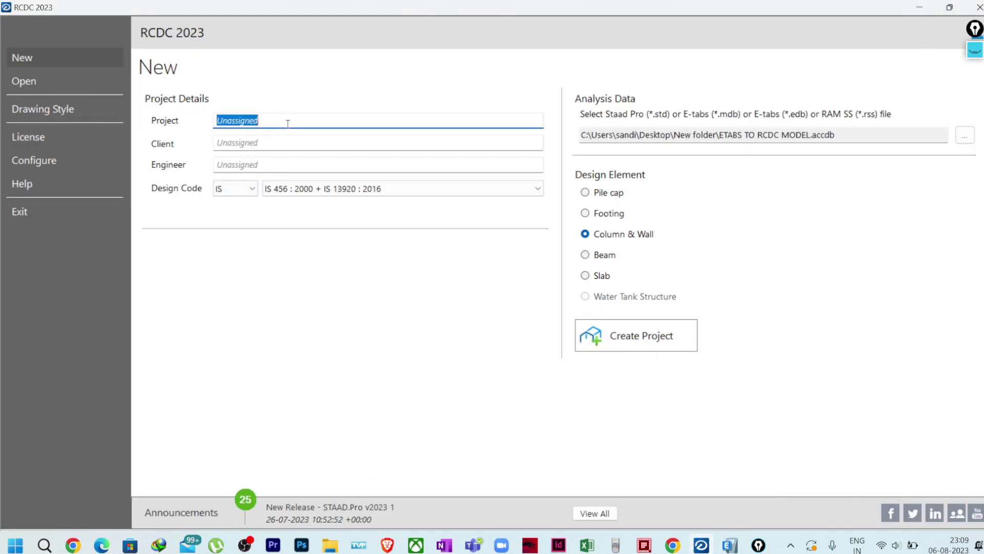
text(ETABS TORCDC)
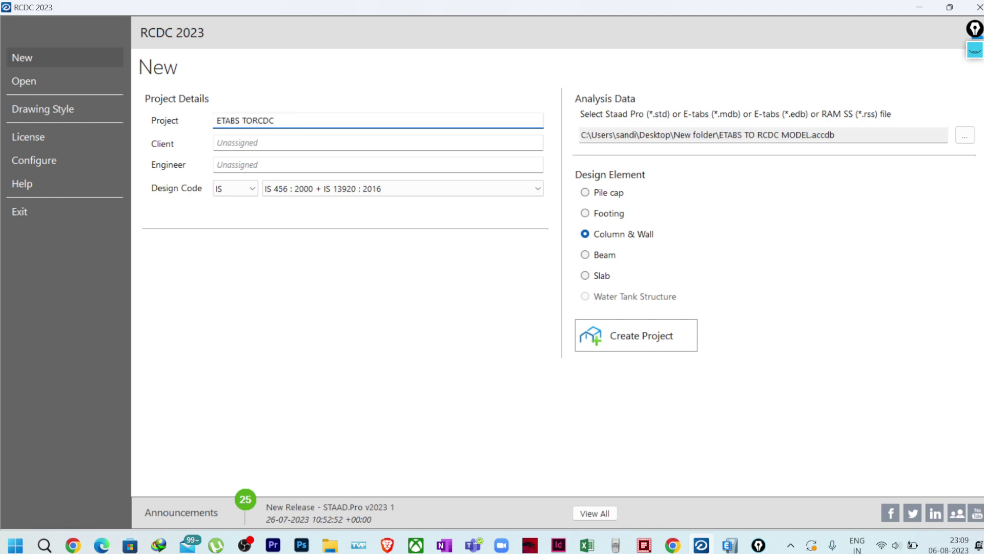
click(255, 120)
Enter ILUSTRACA as the client, fill in the engineer's initials, and create the Column & Wall project.
click(240, 144)
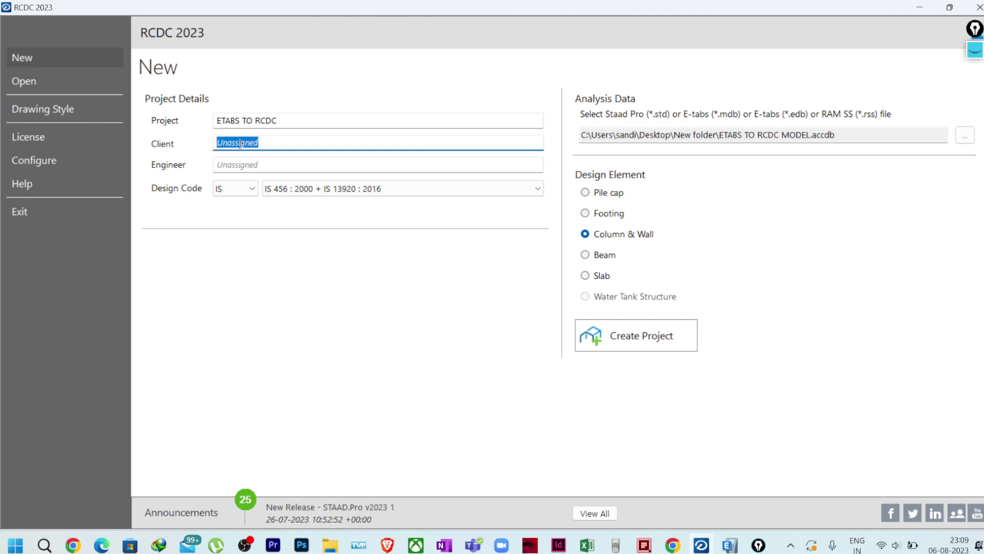
text(ILUSR)
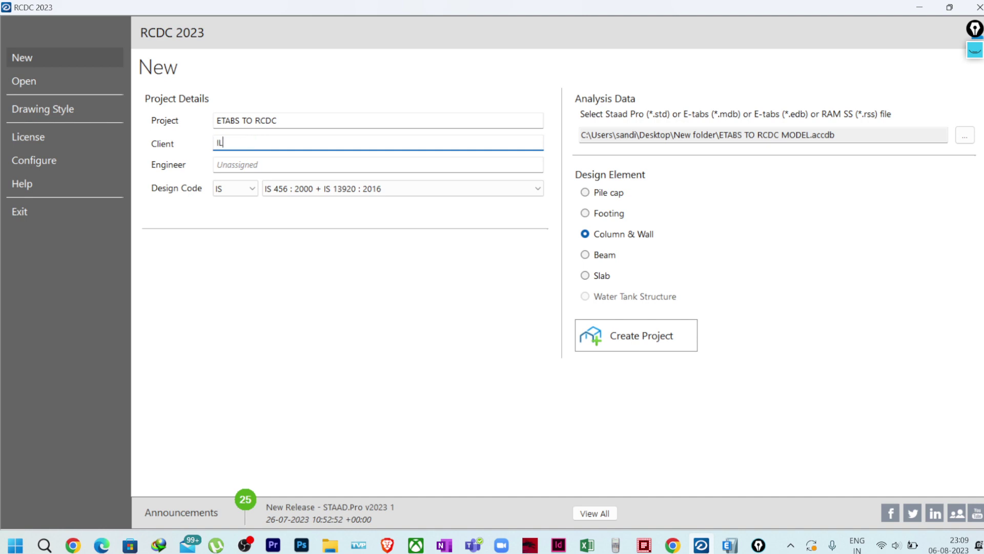
key(BackSpace)
text(TRACA)
click(263, 164)
text(SD)
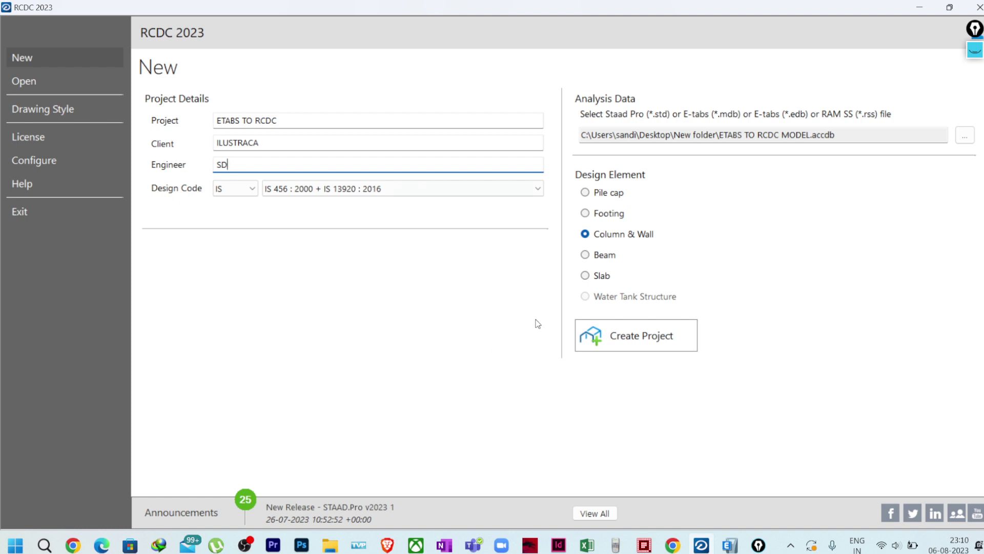
click(645, 347)
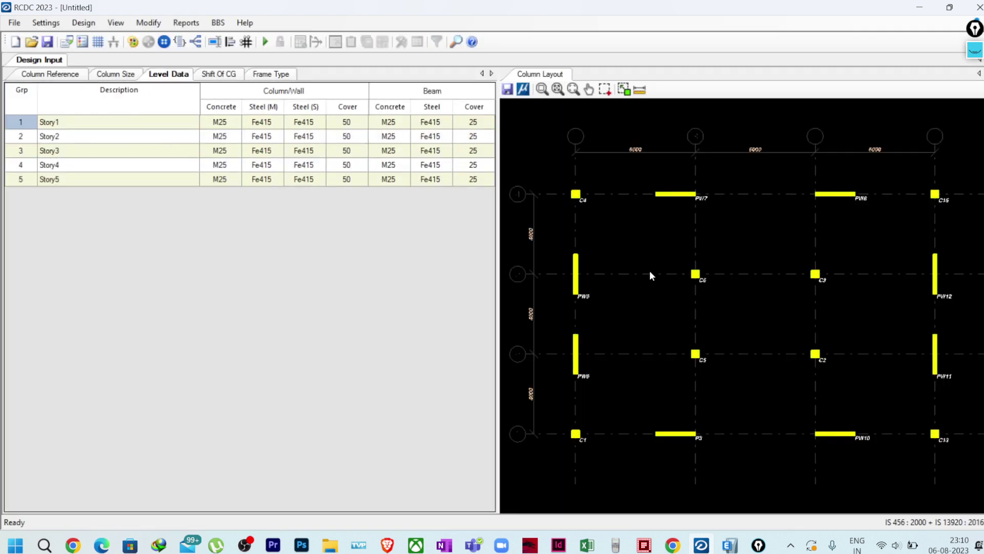
click(778, 229)
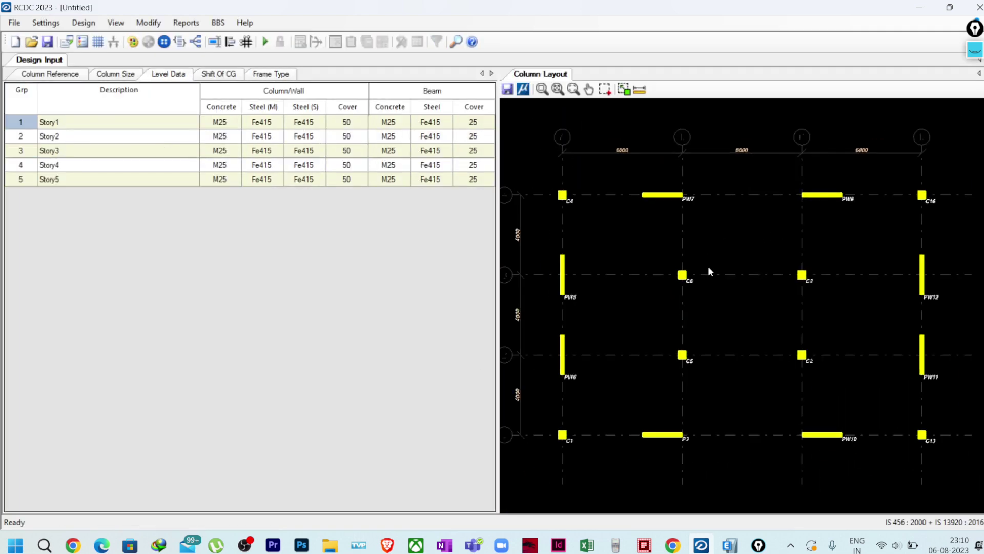
click(15, 23)
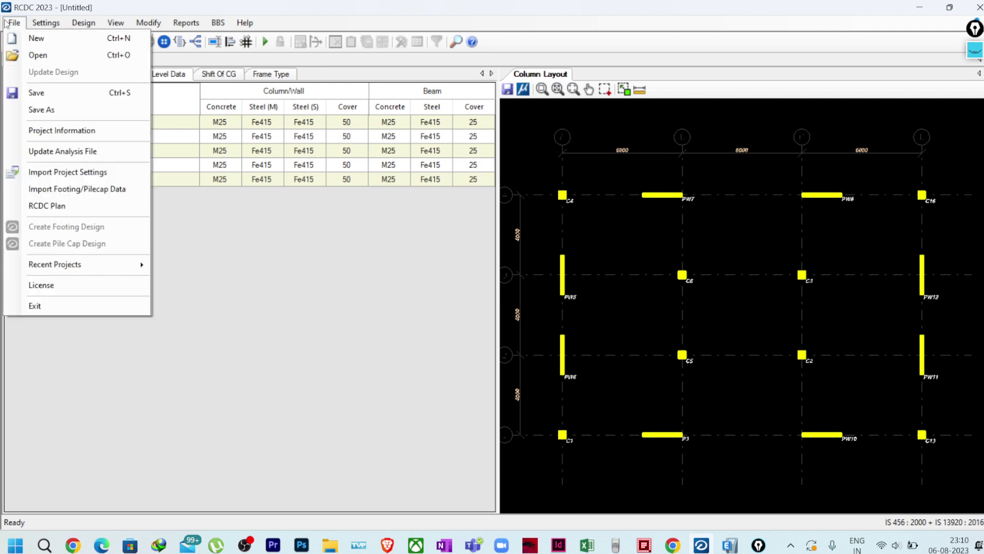
Switch to the ETABS model and unlock it, accepting deletion of the analysis results.
click(730, 544)
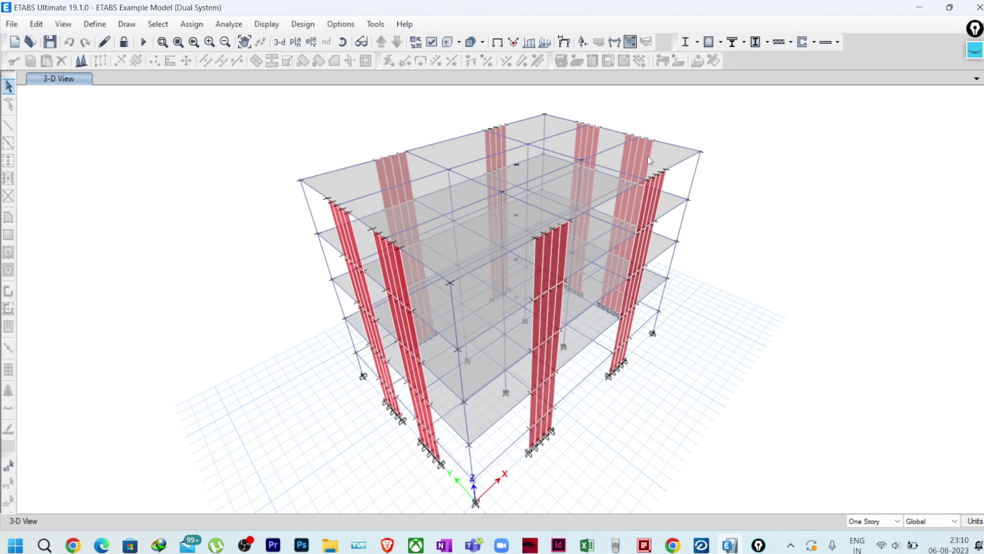
click(337, 170)
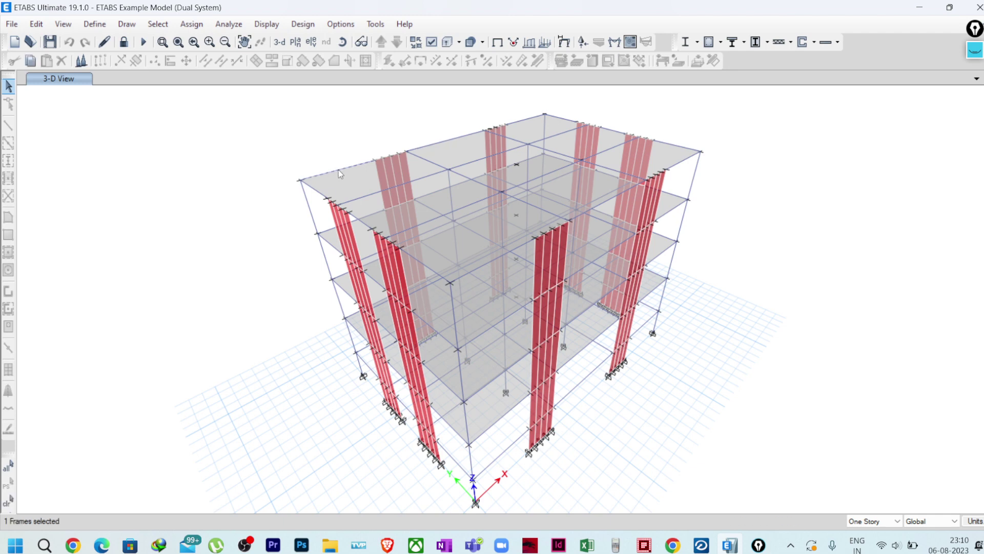
click(191, 24)
mouse_move(210, 57)
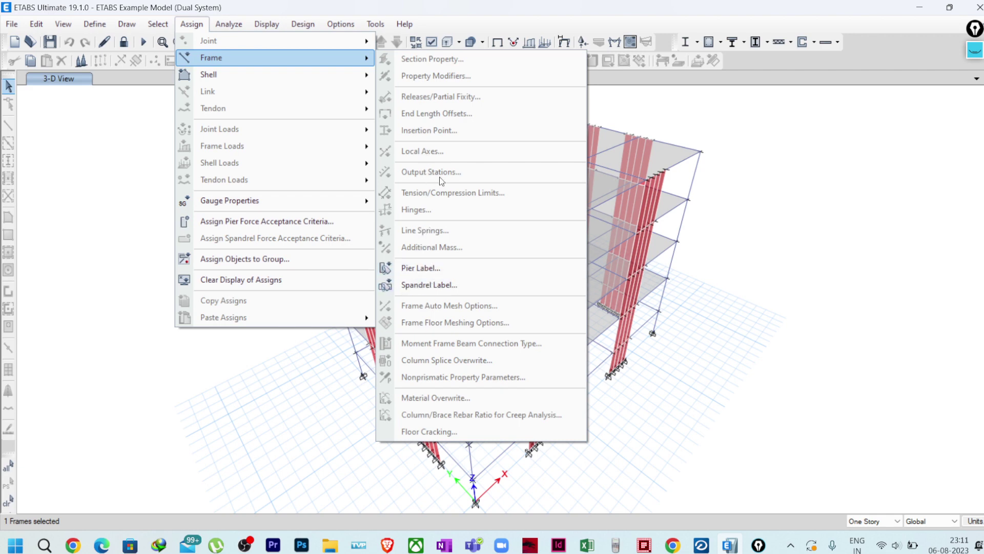
click(143, 42)
click(124, 41)
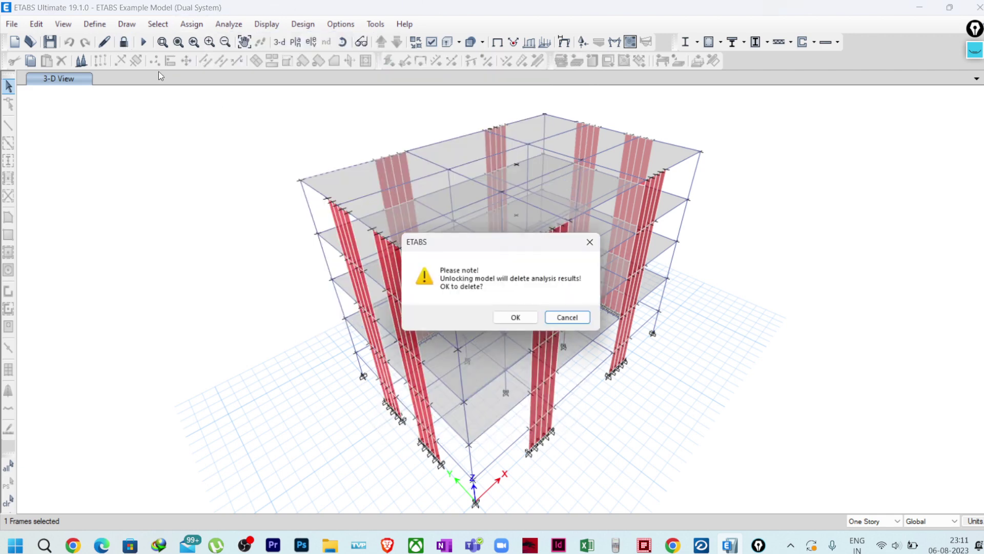
click(512, 314)
Select all beams in the model by object type.
click(127, 25)
mouse_move(157, 24)
mouse_move(208, 43)
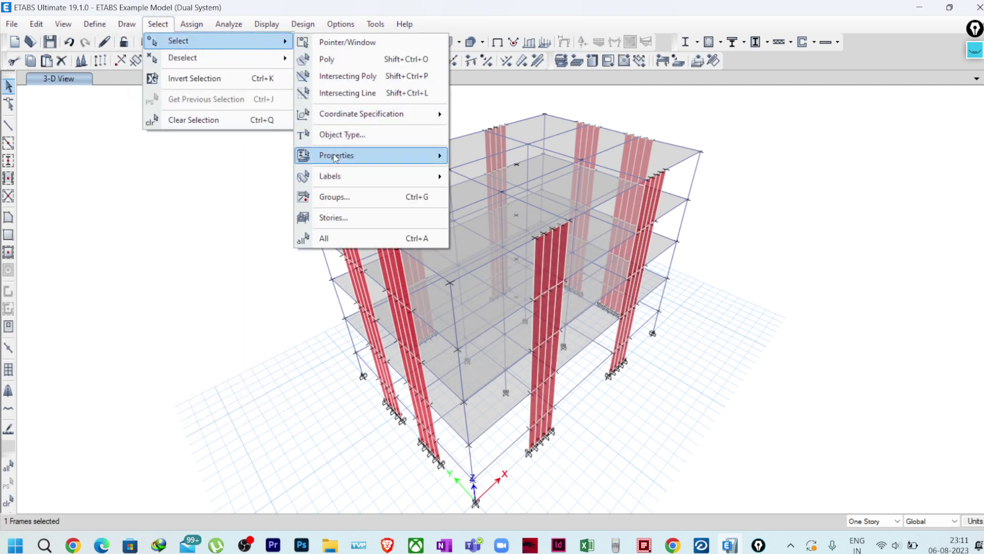
click(339, 134)
click(433, 191)
click(443, 397)
click(549, 401)
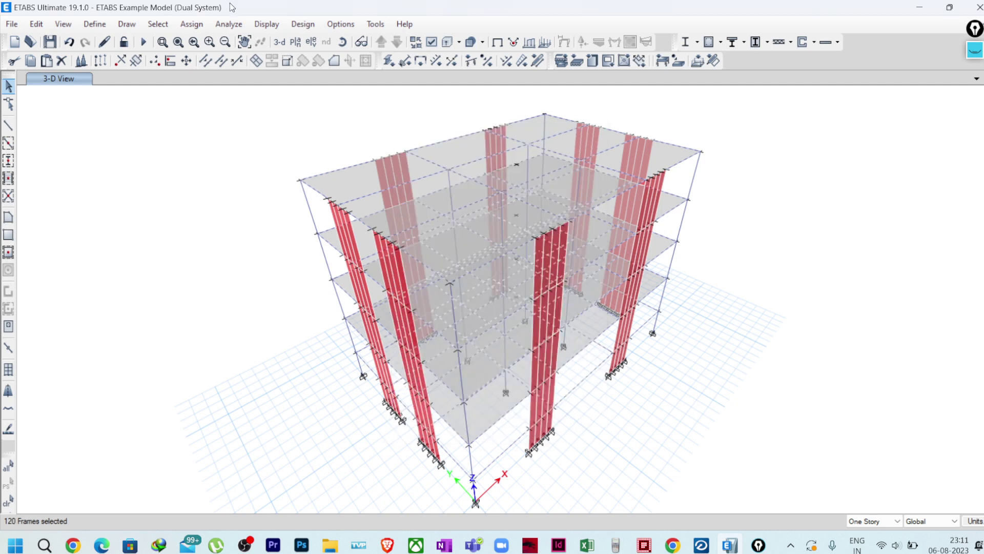
Assign output stations to the selected beams with a minimum number of 13 stations.
click(191, 24)
mouse_move(236, 60)
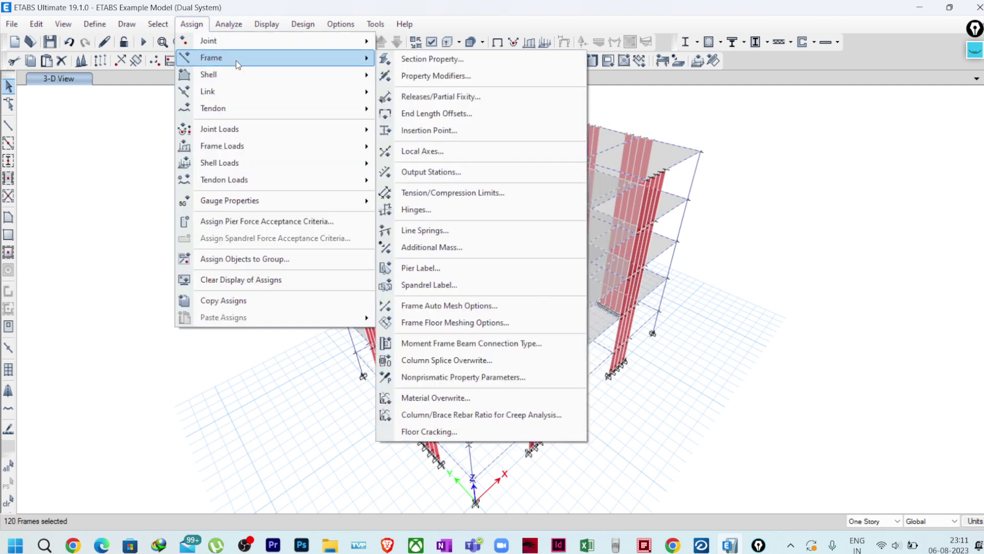
click(432, 172)
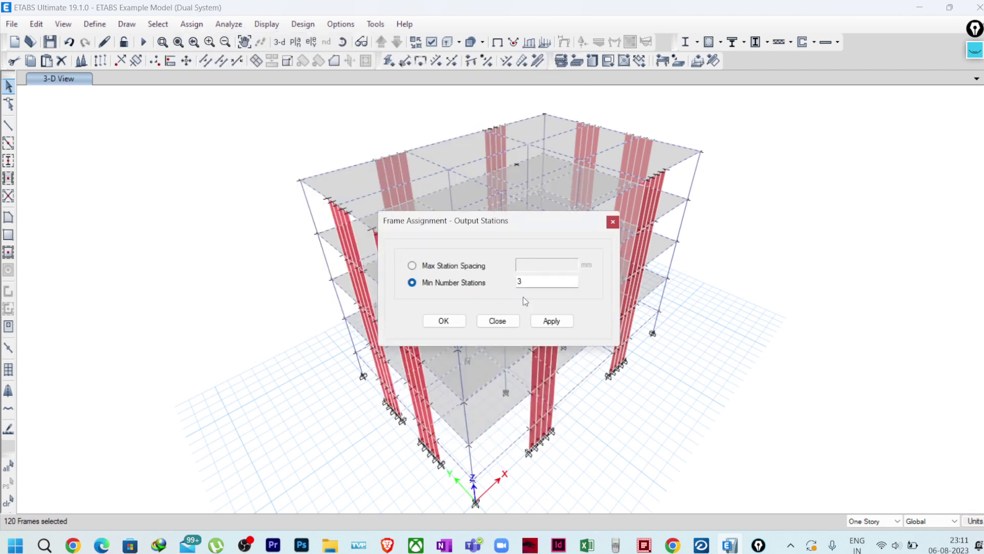
double_click(528, 281)
text(13)
click(552, 320)
click(497, 321)
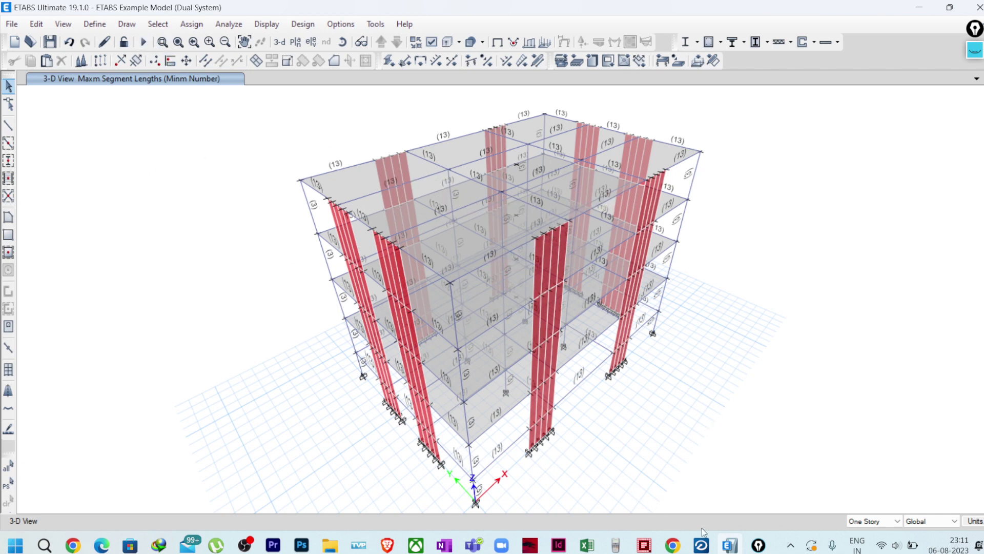
Switch to RCDC and start a new project without saving the current one.
click(703, 546)
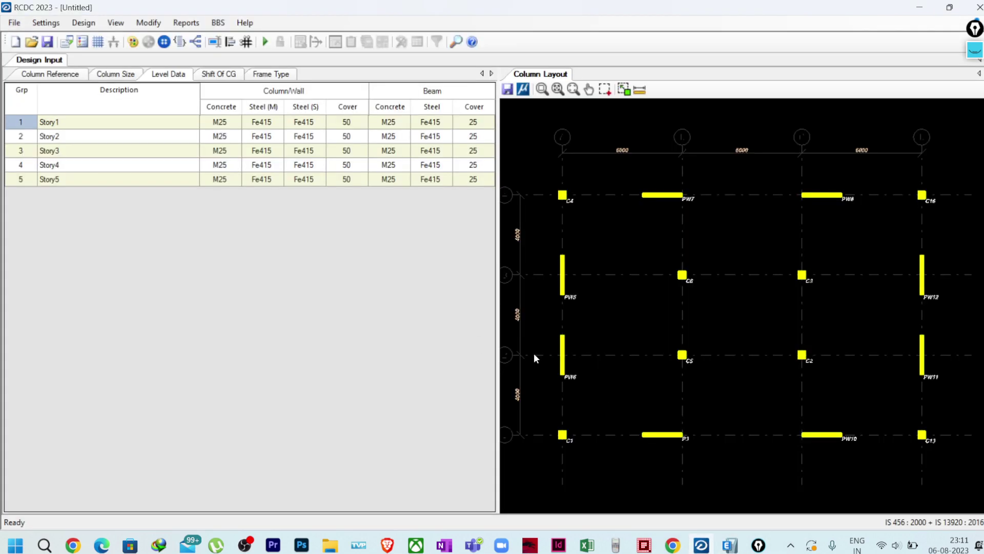
click(13, 23)
click(30, 52)
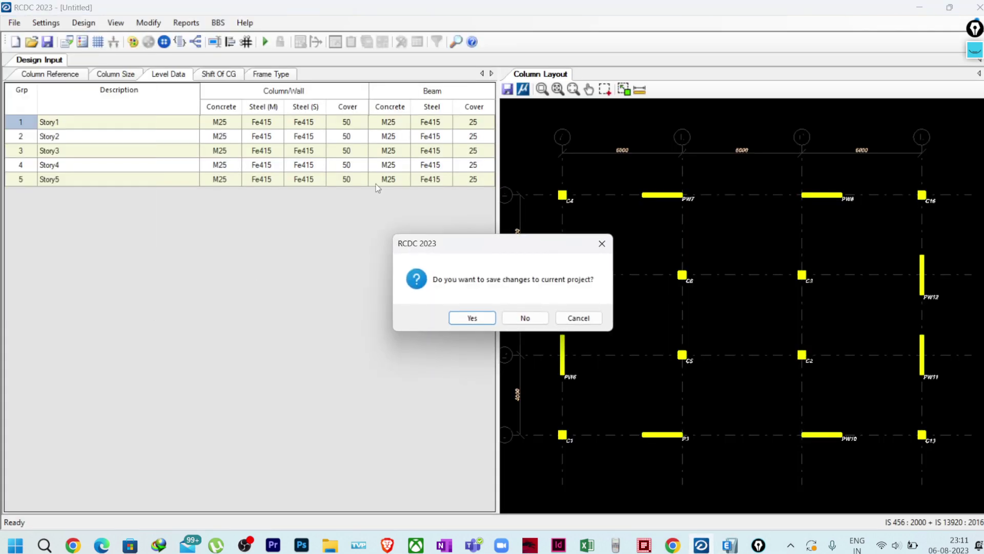
click(543, 318)
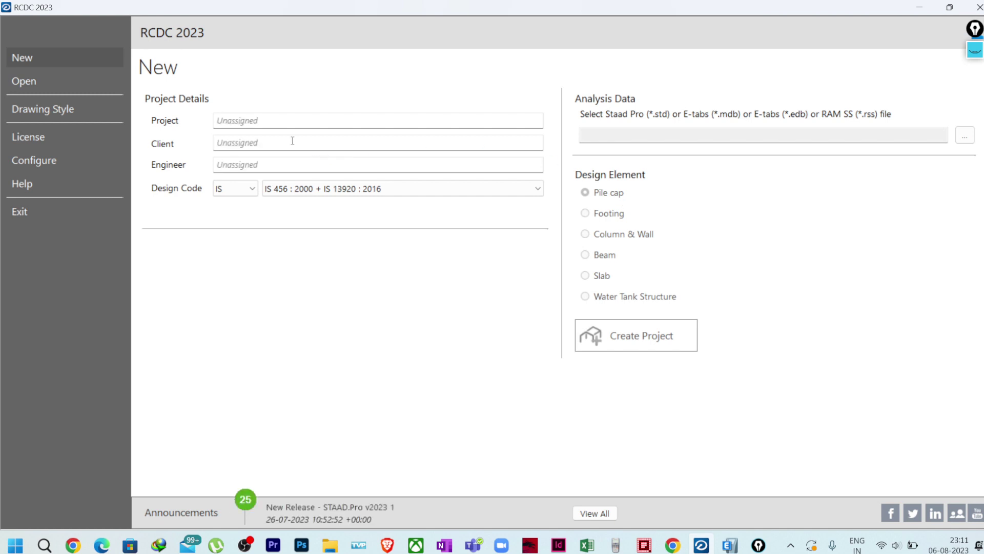
Name the new project ETABS TO RCDC, enter ILUSTRACA as the client, and fill in the engineer's initials.
click(271, 119)
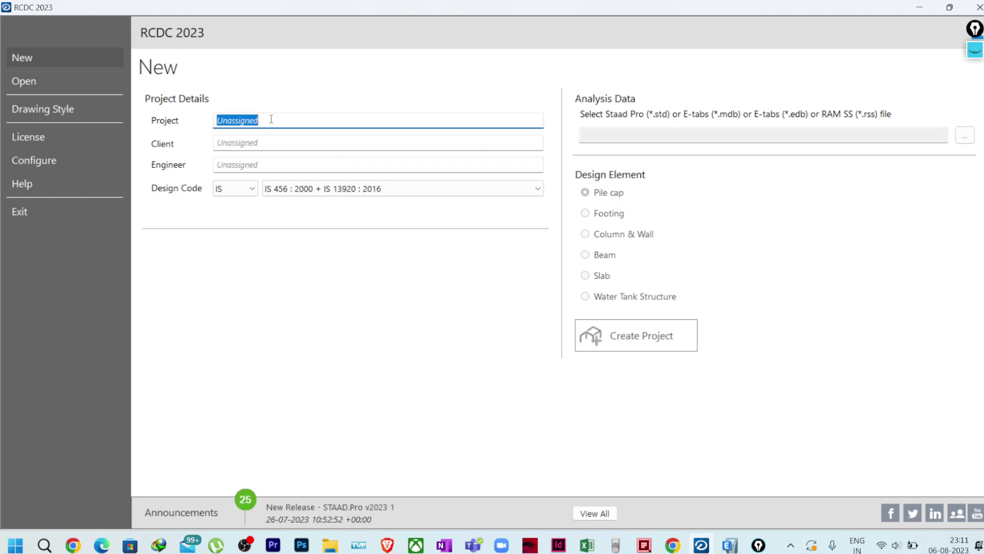
text(ETABS TO RCDC)
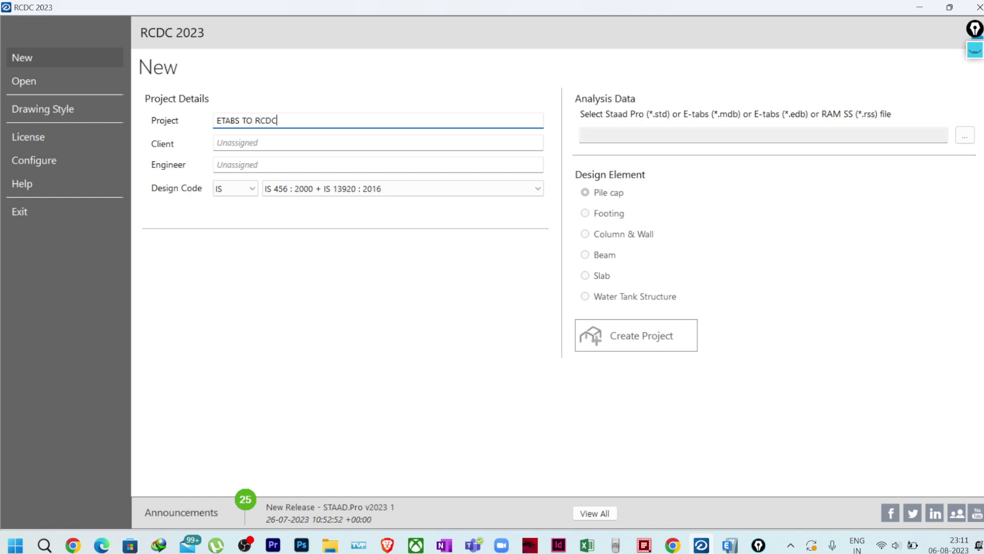
click(262, 141)
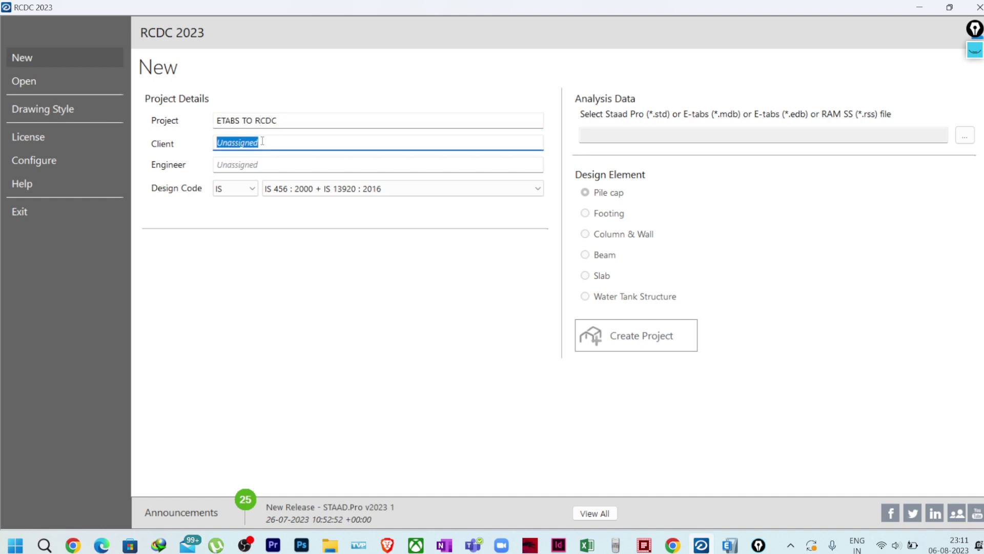
text(ILUST)
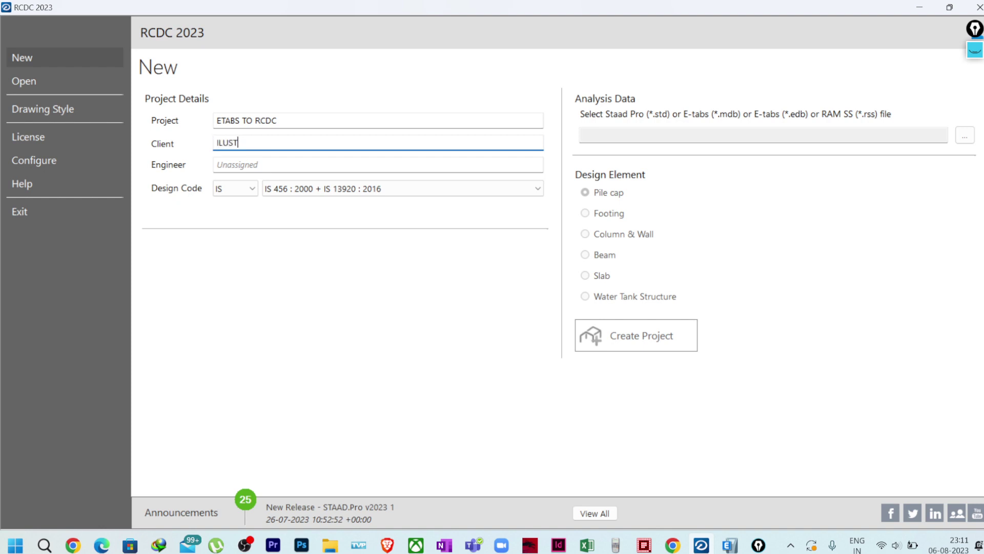
text(RACA)
click(278, 159)
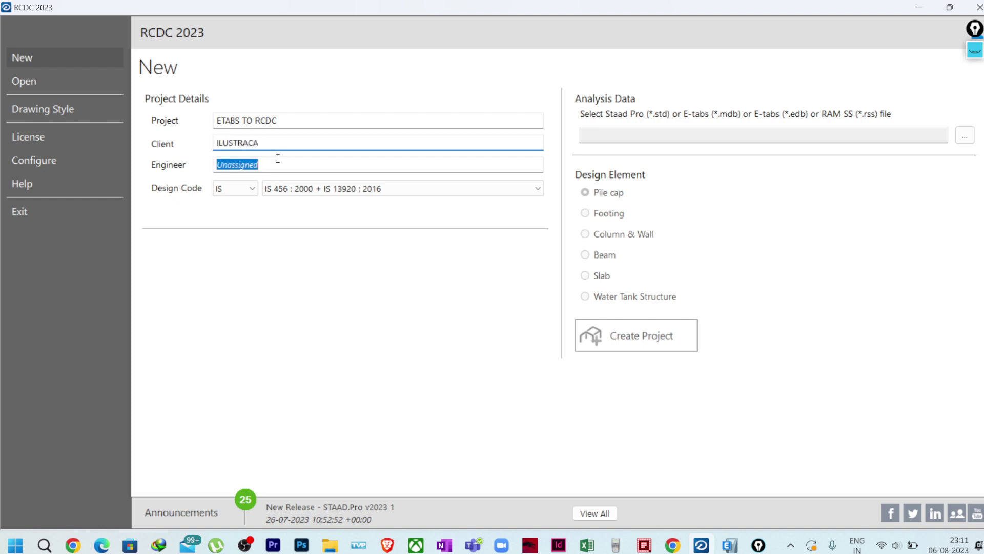
text(SD)
Load ETABS TO RCDC MODEL.accdb as the analysis data and create a Beam design project for the Story3 level only.
click(964, 135)
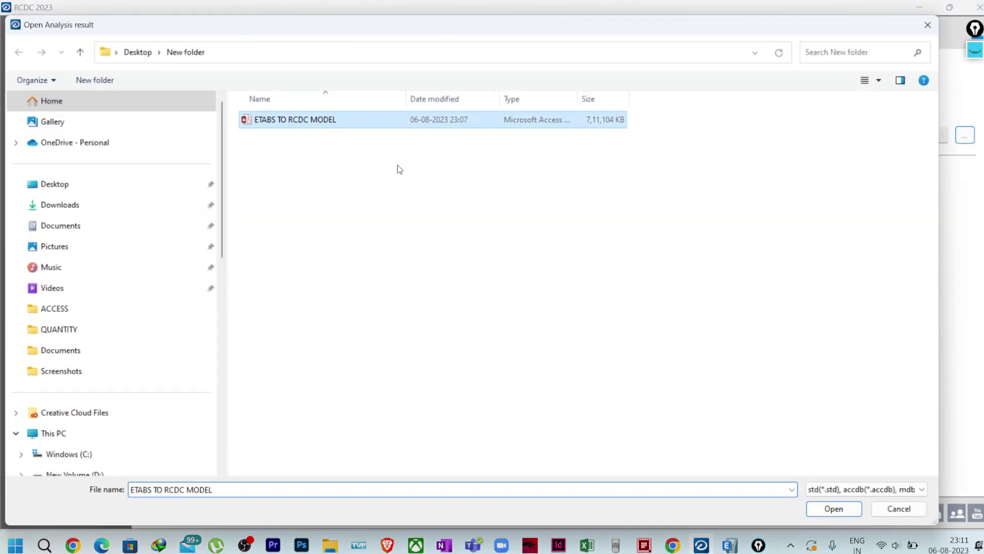
click(833, 508)
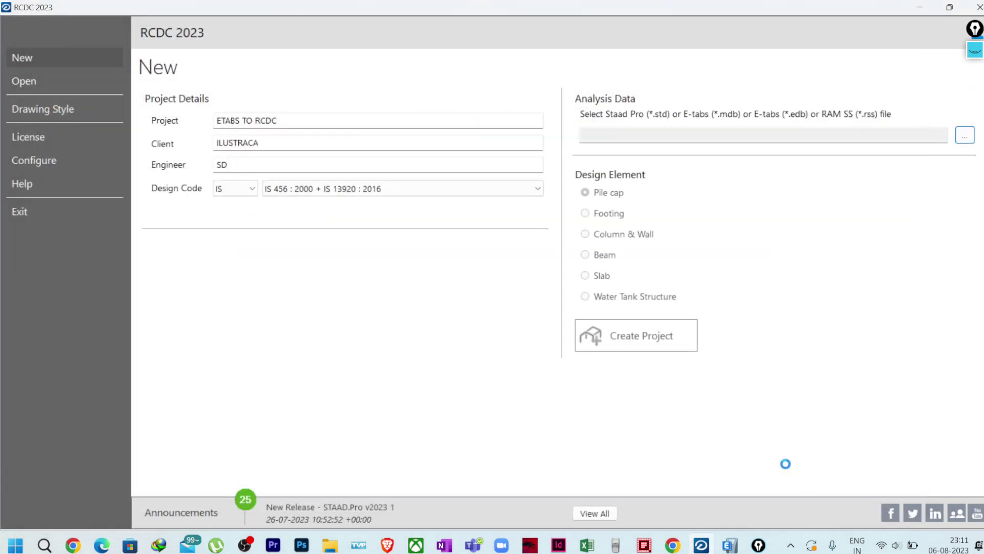
click(607, 258)
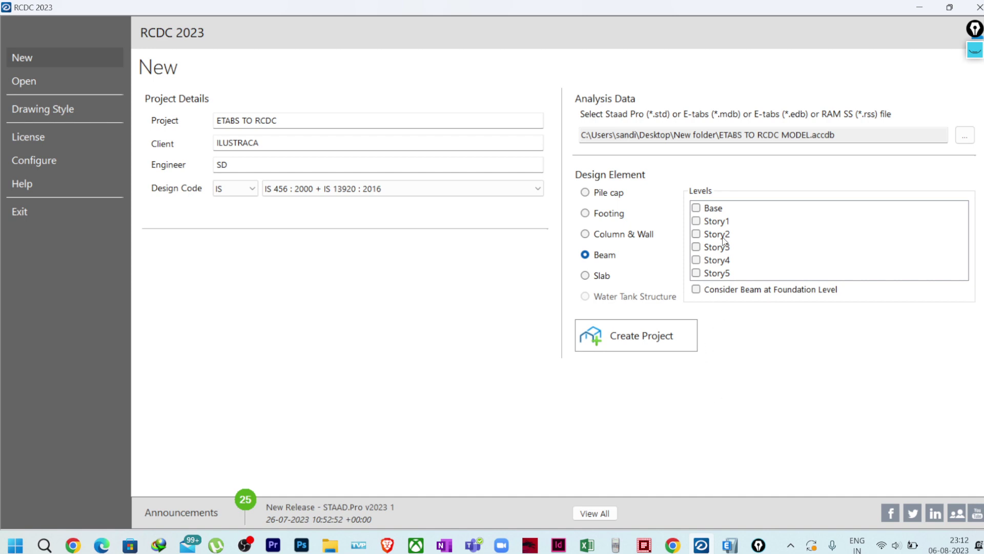
click(711, 260)
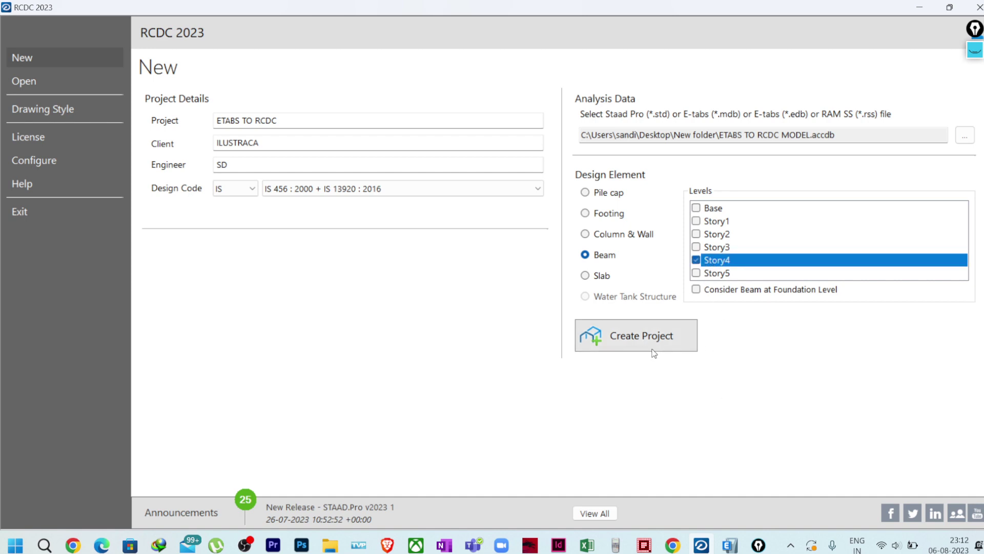
click(710, 259)
double_click(709, 247)
click(656, 338)
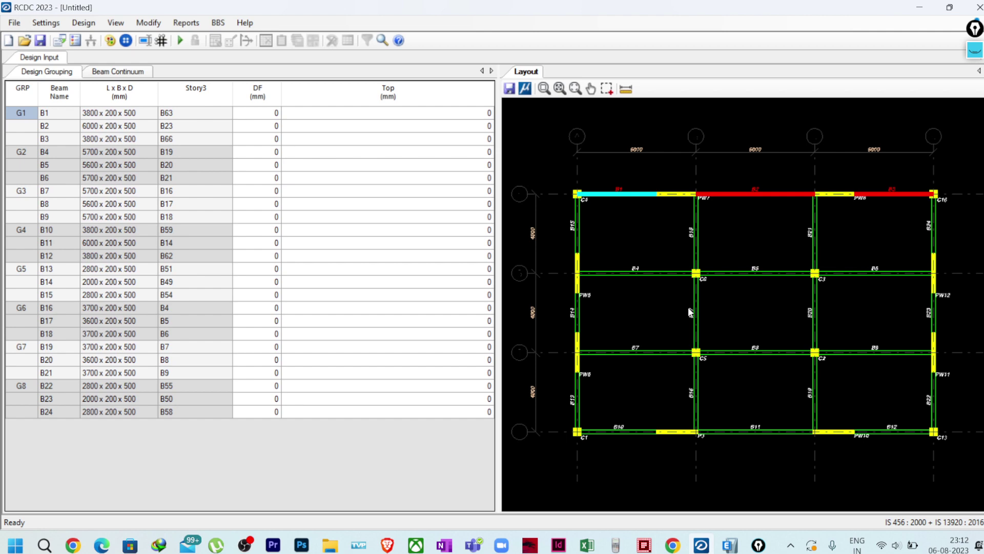
Examine the beams, columns and walls in the Story3 layout plan.
scroll(774, 206, up, 1)
scroll(622, 303, down, 1)
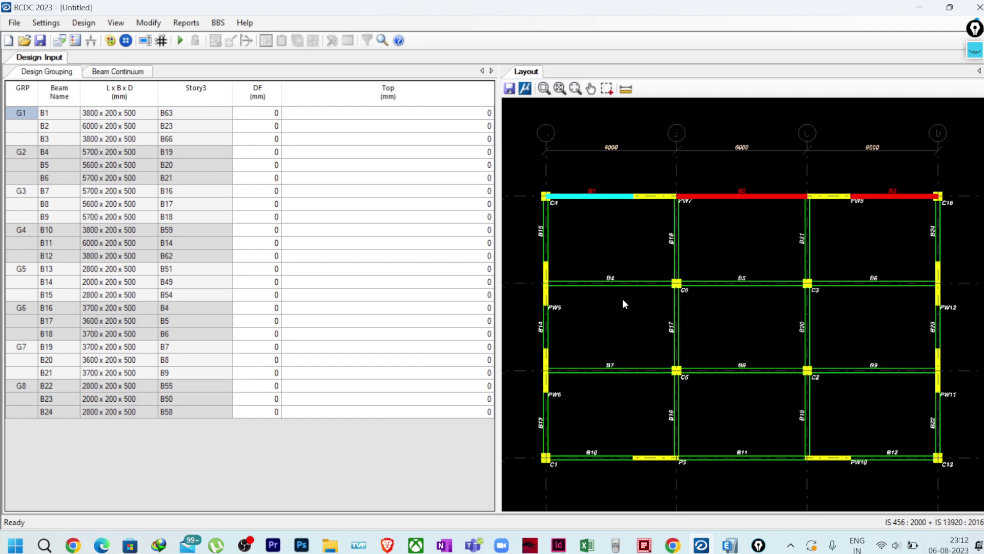
scroll(626, 266, up, 1)
scroll(633, 241, down, 1)
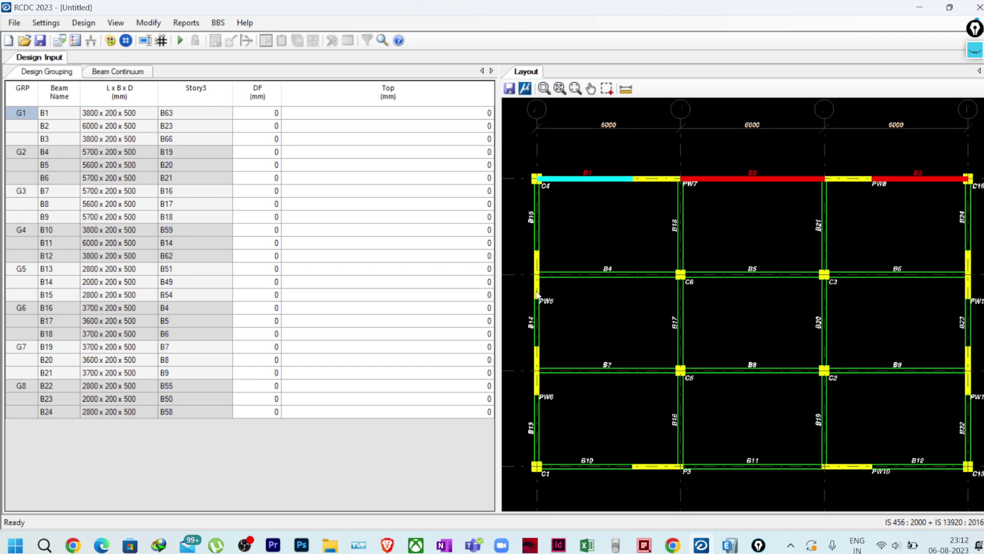
scroll(574, 319, down, 1)
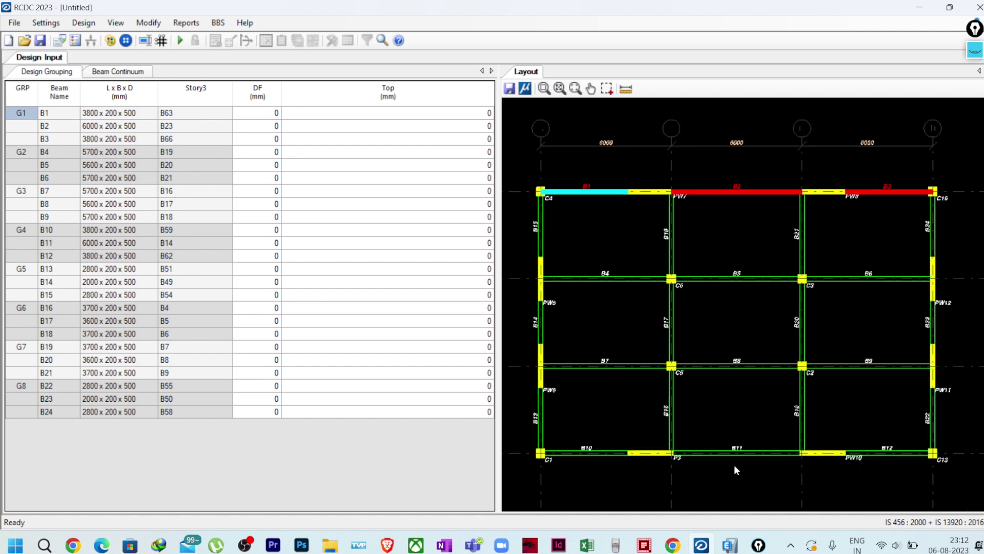
scroll(728, 475, up, 1)
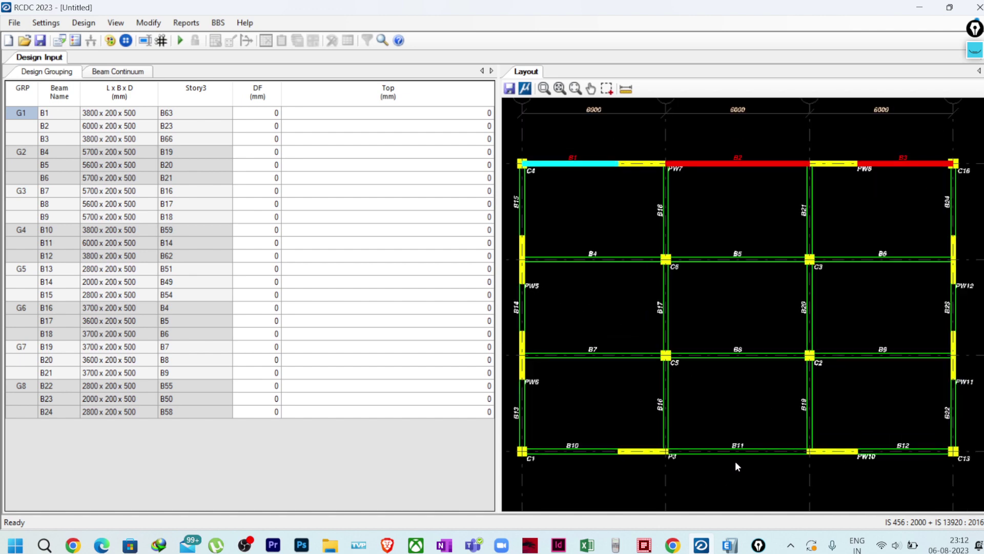
Switch to ETABS and show the plain undeformed model in the 3-D view without the segment labels.
scroll(706, 379, down, 1)
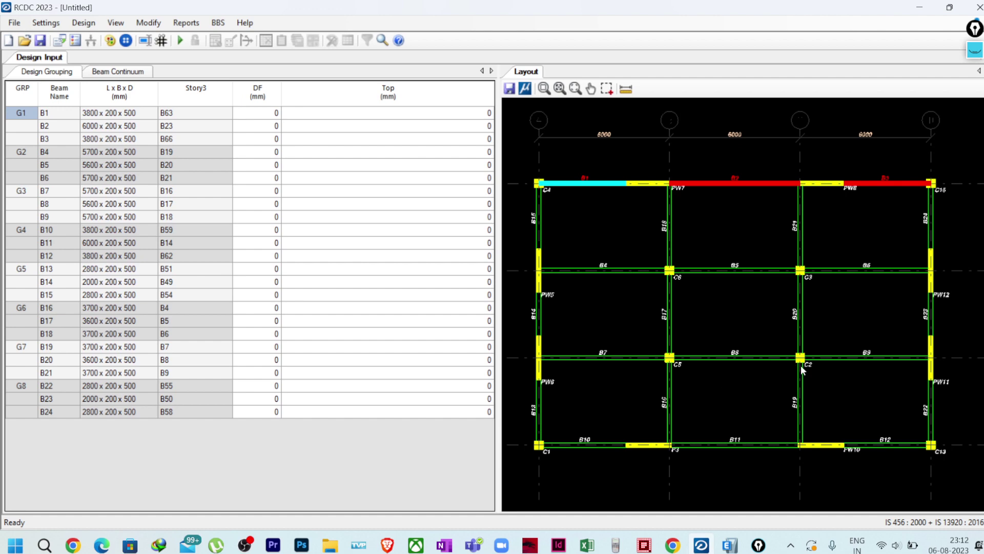
click(730, 544)
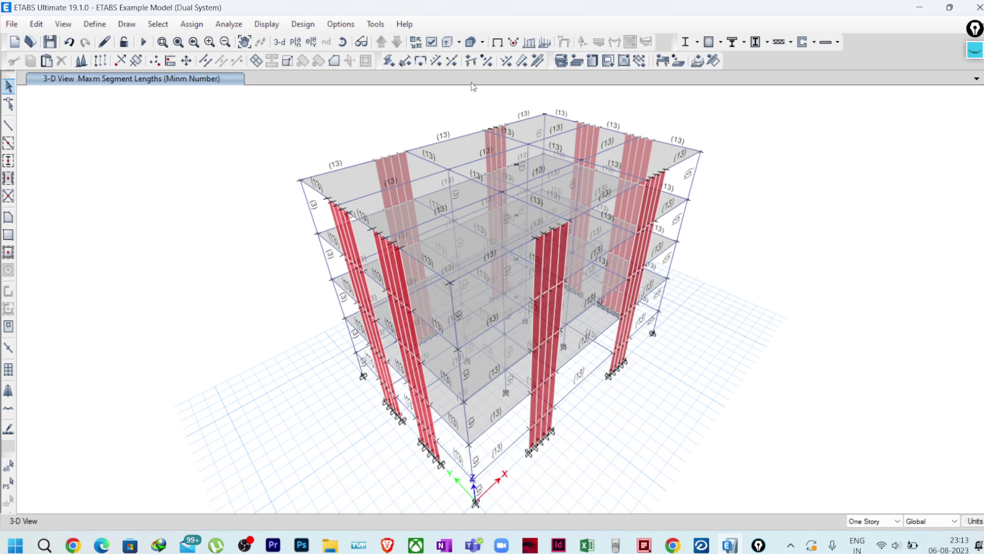
click(498, 42)
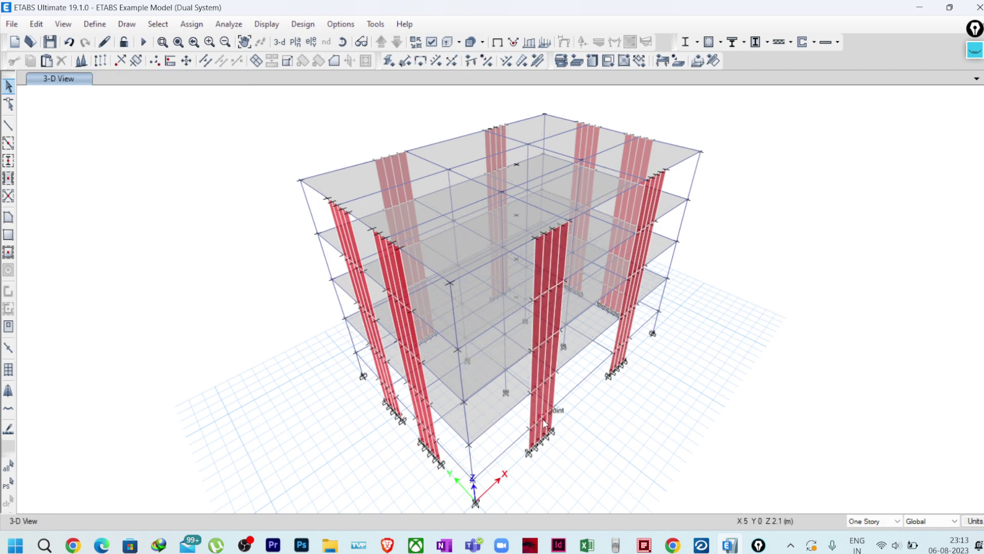
Display the pier labels on the shear walls in the ETABS 3-D view and return to RCDC.
click(432, 42)
click(440, 71)
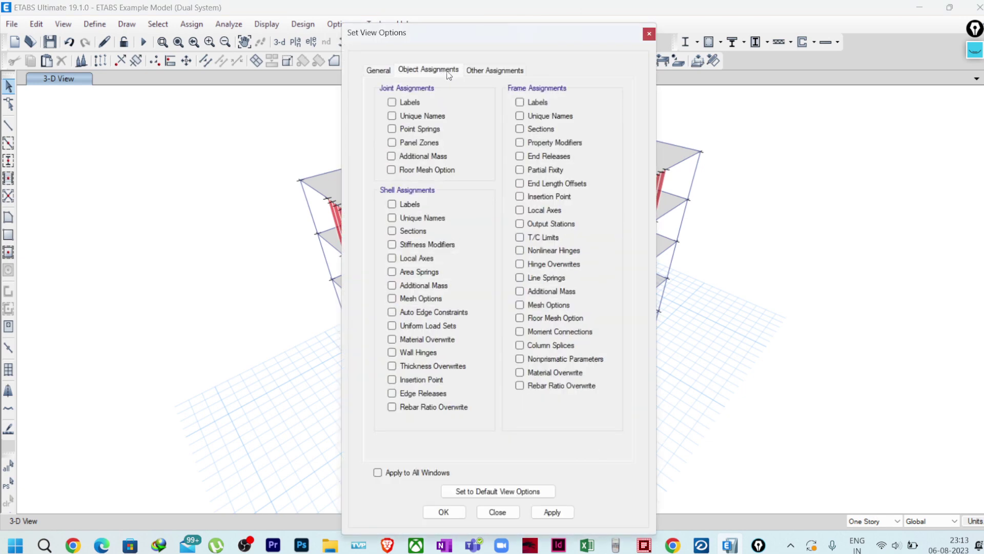
click(506, 71)
click(392, 105)
click(442, 511)
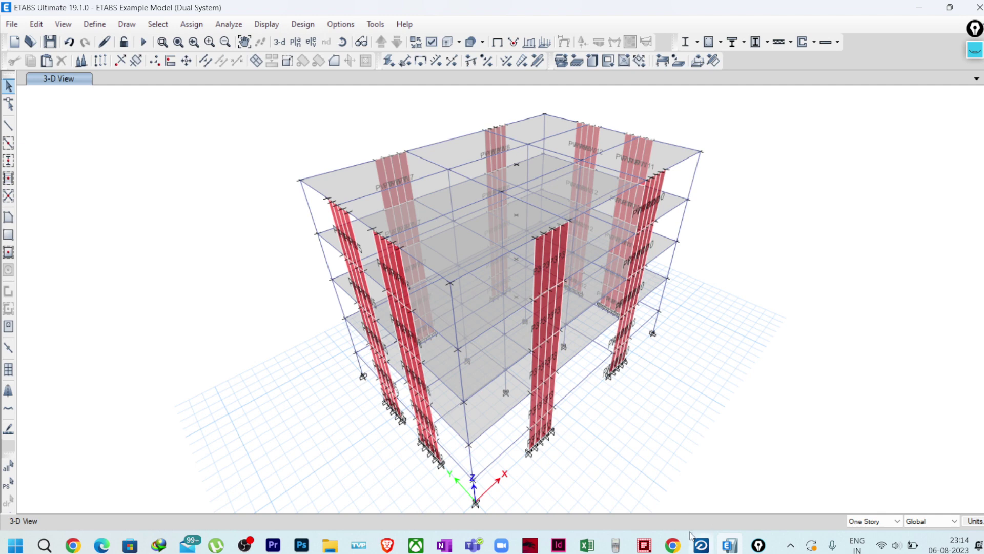
mouse_move(701, 538)
click(701, 544)
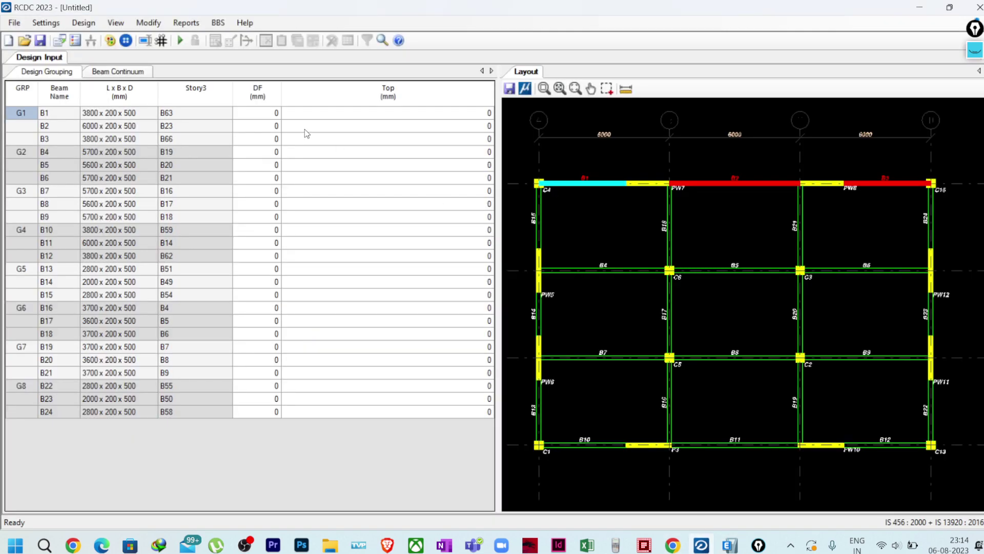